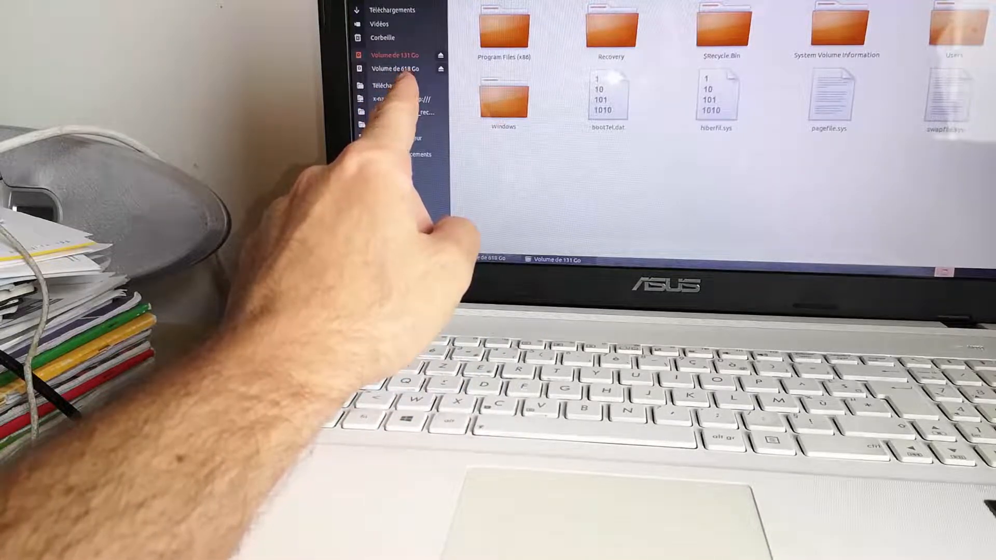
click(408, 57)
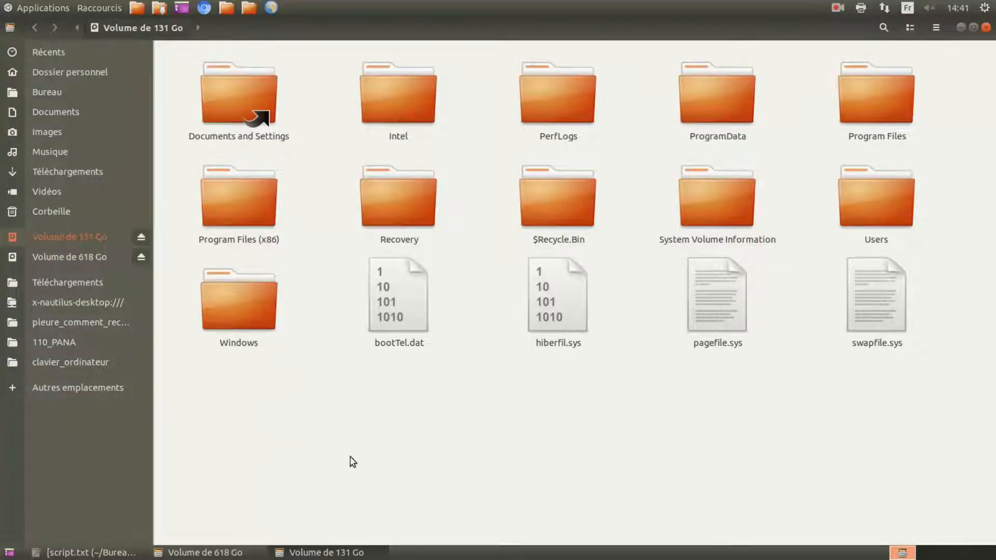
Close both open file manager windows and open a terminal
key(alt+F4)
key(alt+F4)
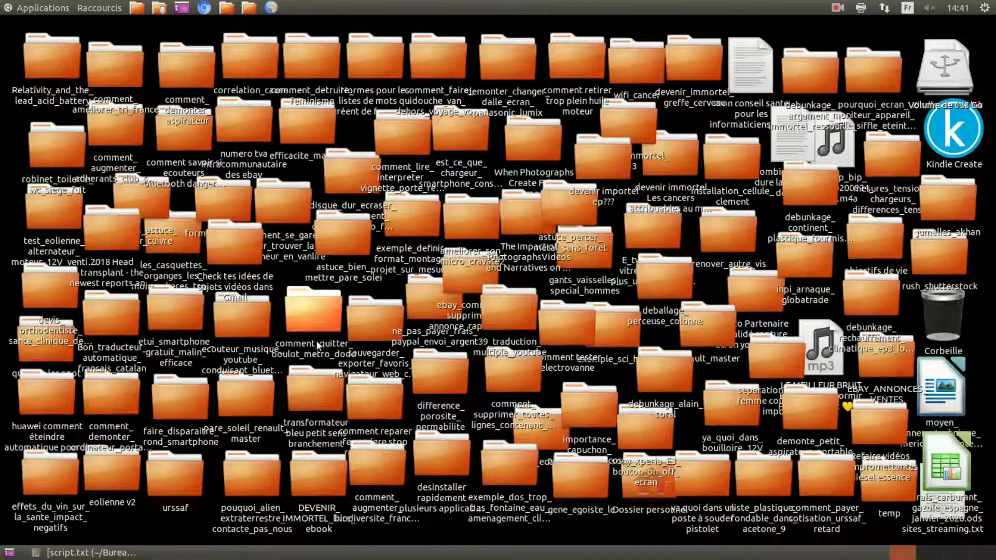
key(ctrl+alt+t)
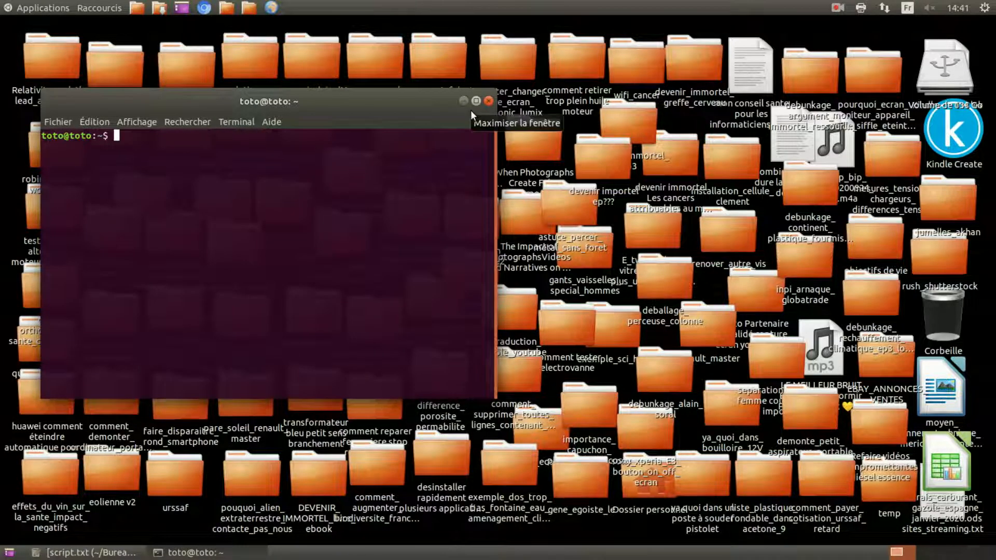
Launch gnome-disks in the background from a cleared terminal and select the 750 Go HGST hard disk
text(clear)
key(Up)
key(Up)
key(Up)
key(Up)
key(Up)
key(Up)
key(Up)
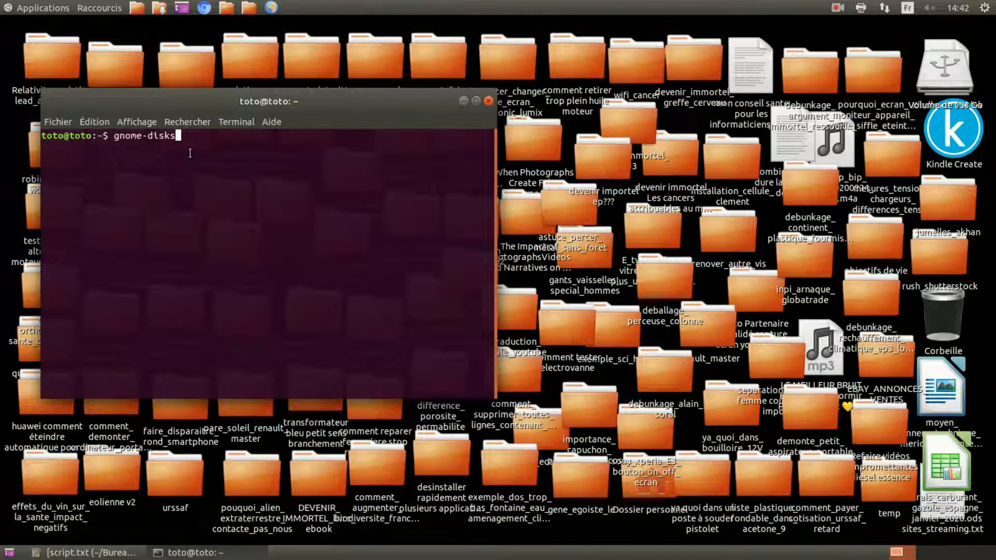
text(&)
key(Return)
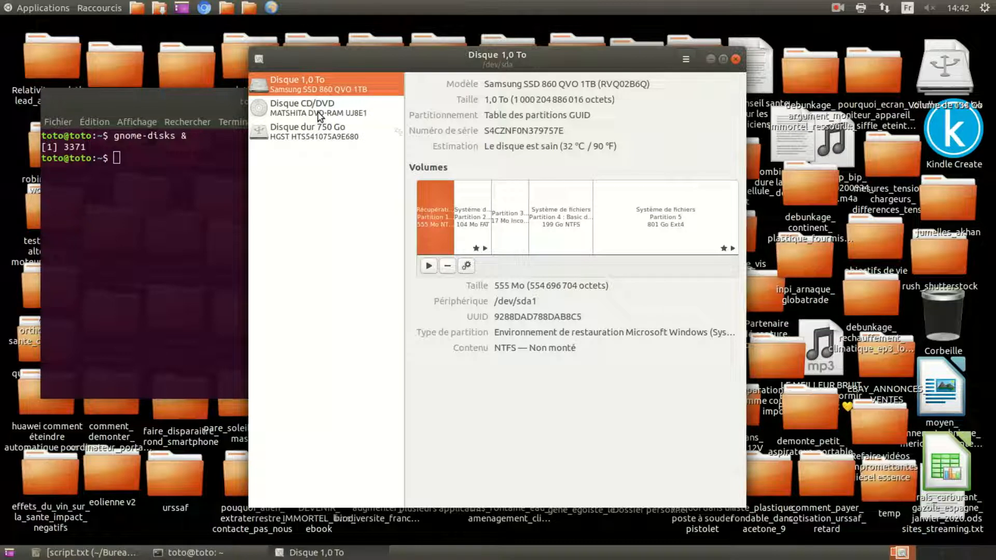
click(340, 136)
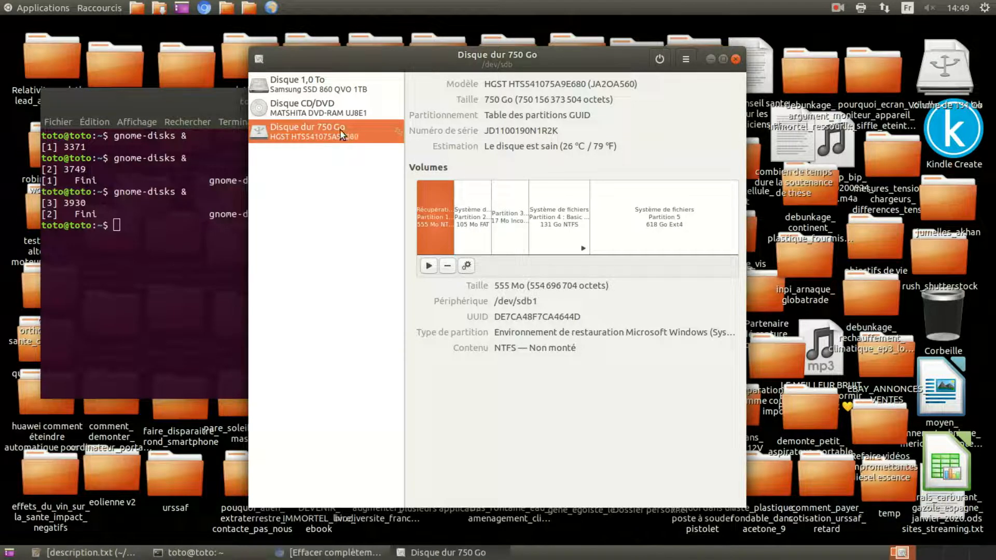
Try to format the 750 Go disk by overwriting existing data with zeros (Lent), using MBR / DOS partitioning
click(685, 60)
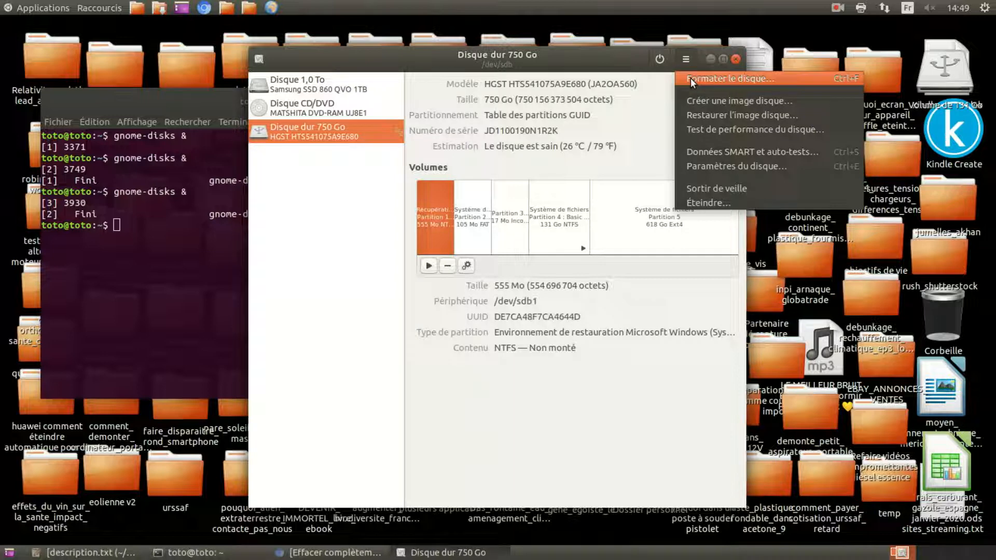
click(690, 77)
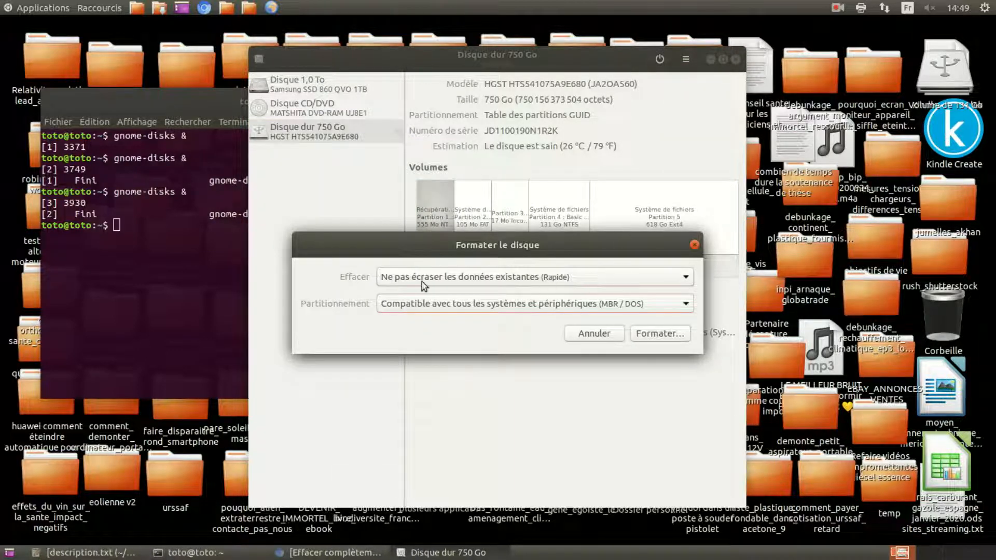
click(563, 279)
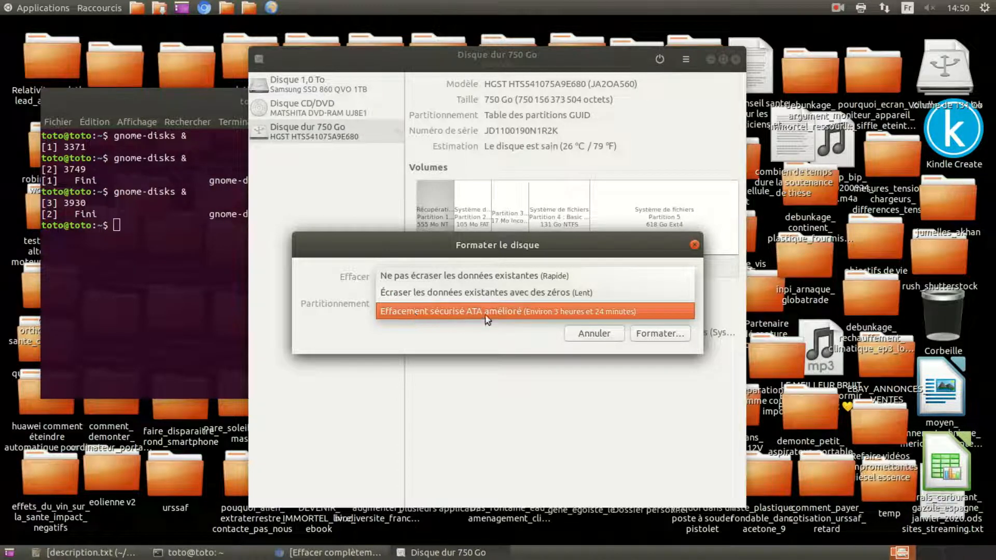
click(607, 294)
click(428, 310)
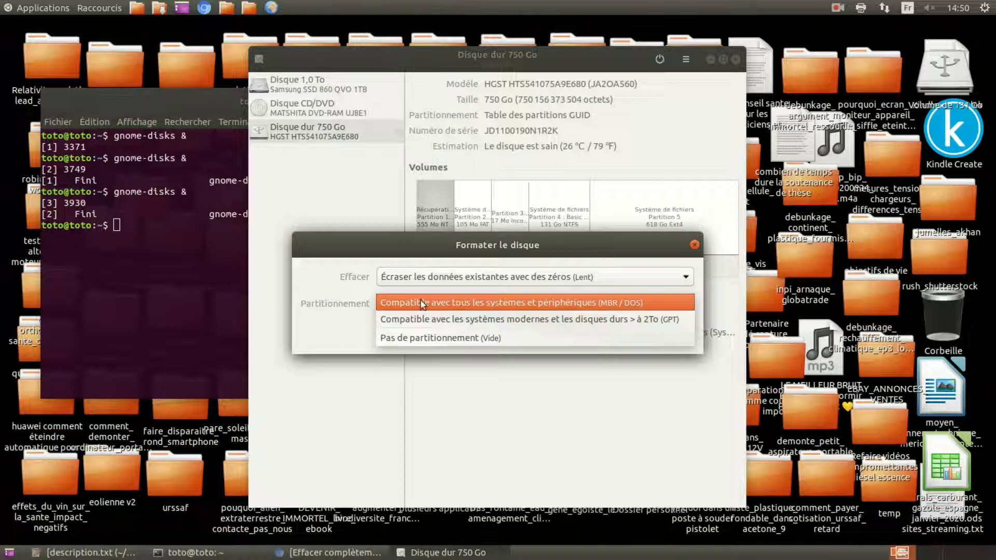
click(437, 307)
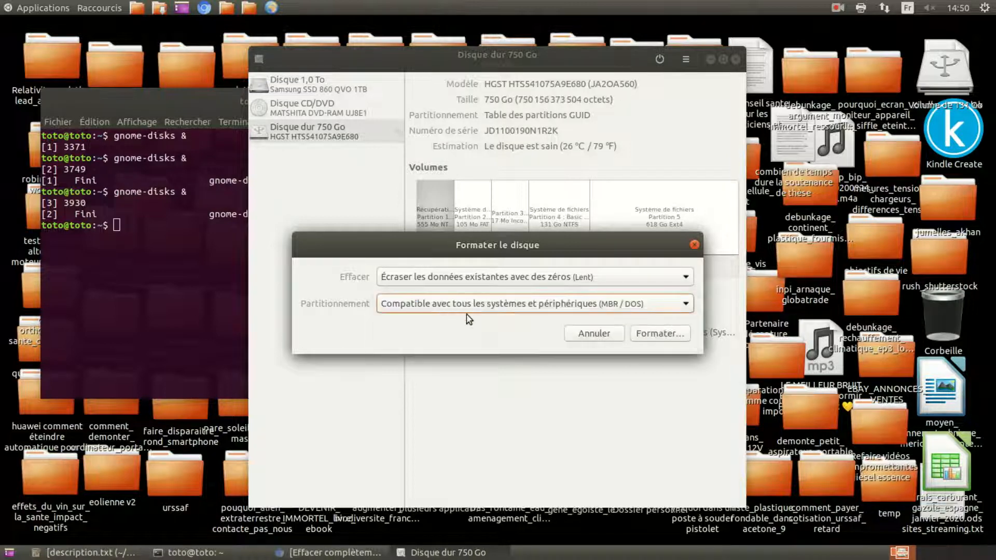
click(660, 335)
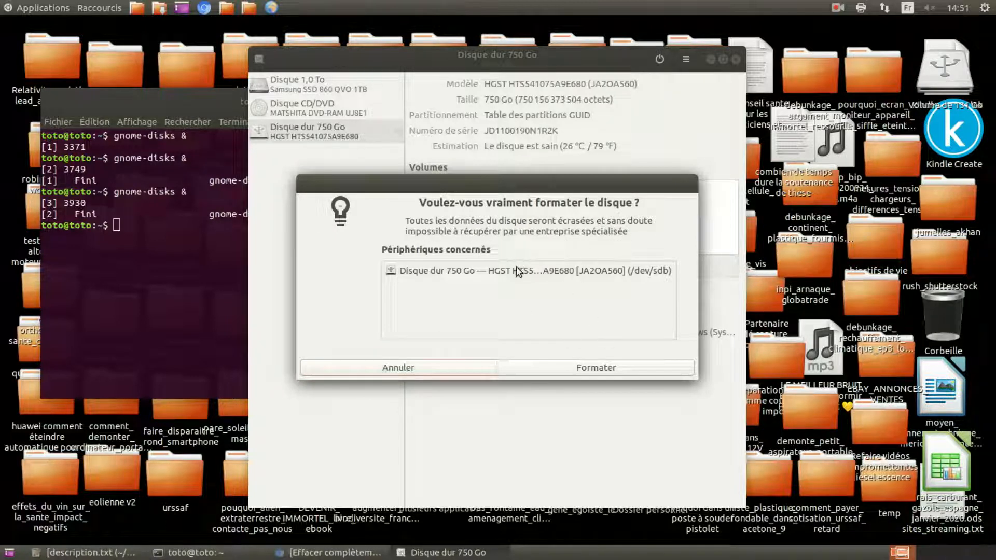
click(556, 369)
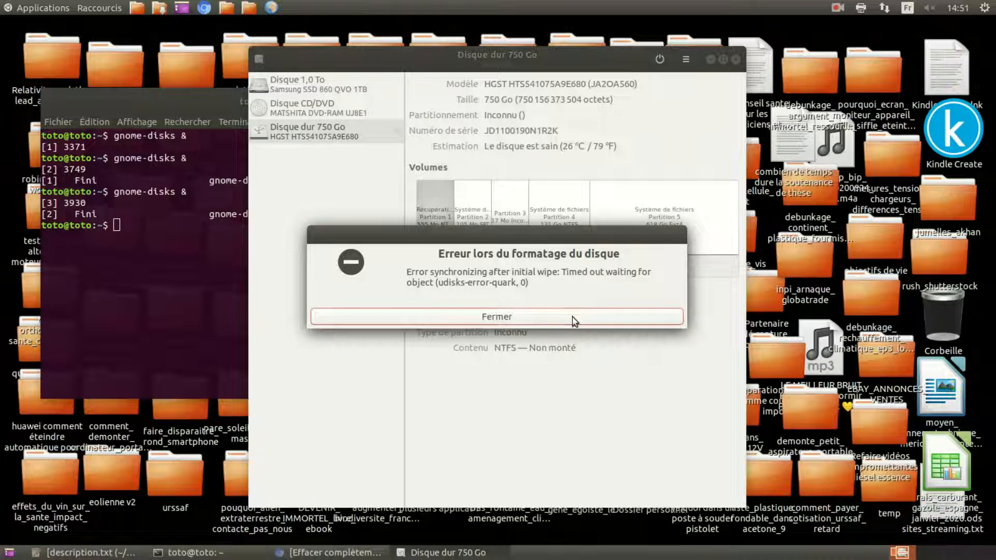
click(539, 319)
Format the 750 Go disk with Effacement sécurisé ATA amélioré and MBR / DOS partitioning, authenticating with the account password
click(686, 63)
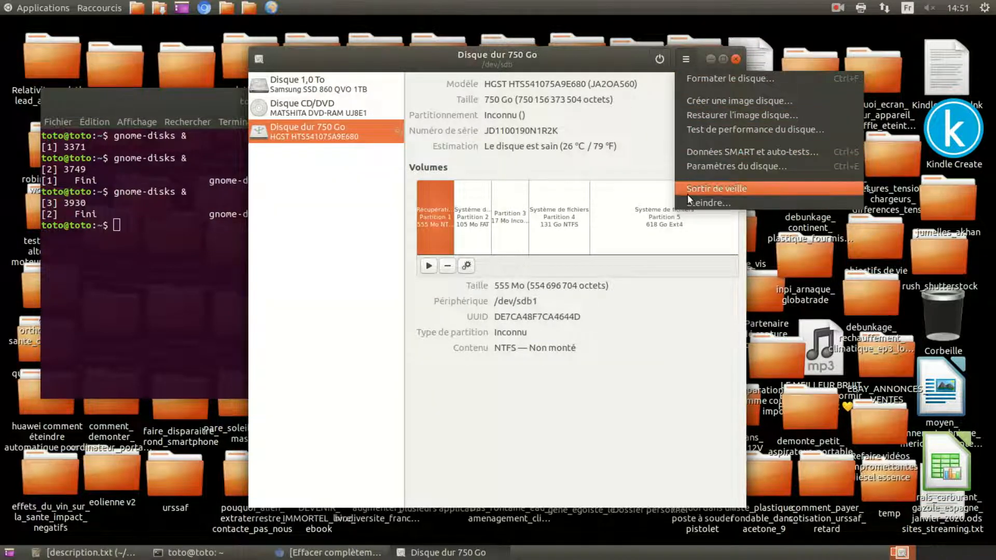
click(709, 85)
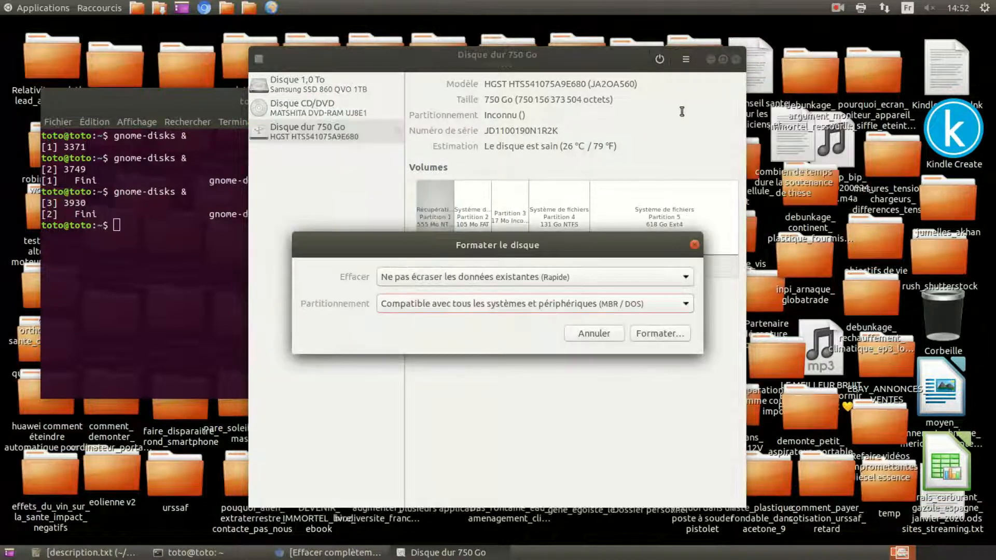
click(466, 276)
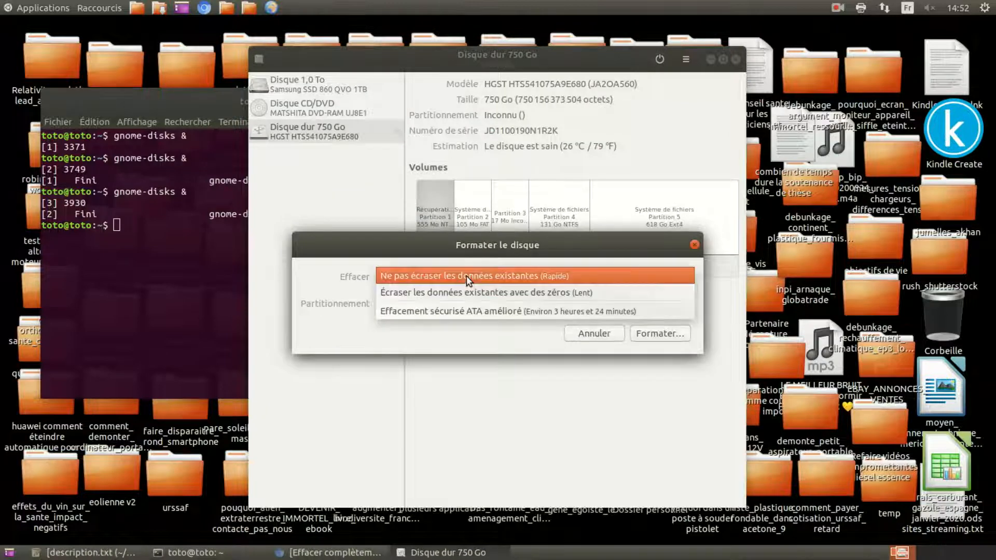
click(463, 311)
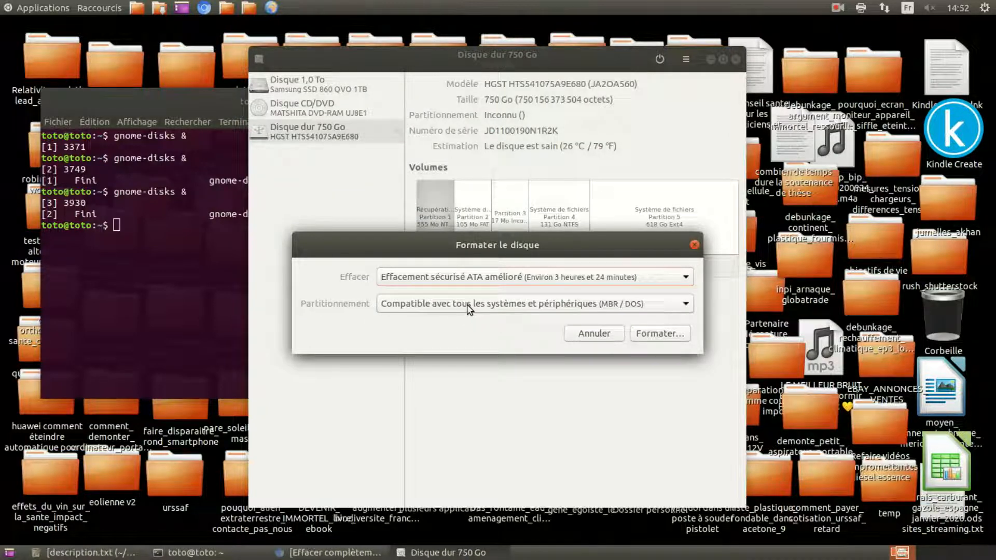
click(653, 337)
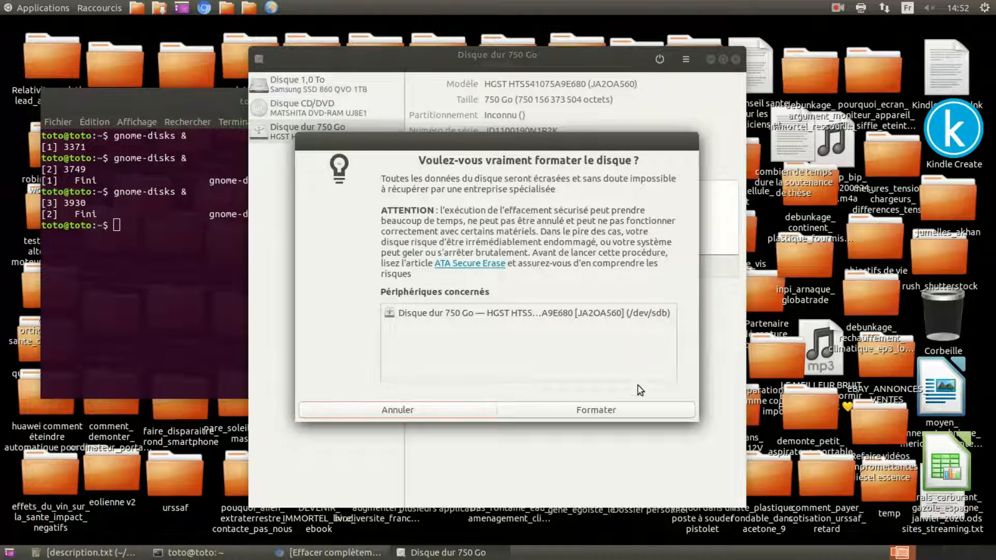
click(624, 413)
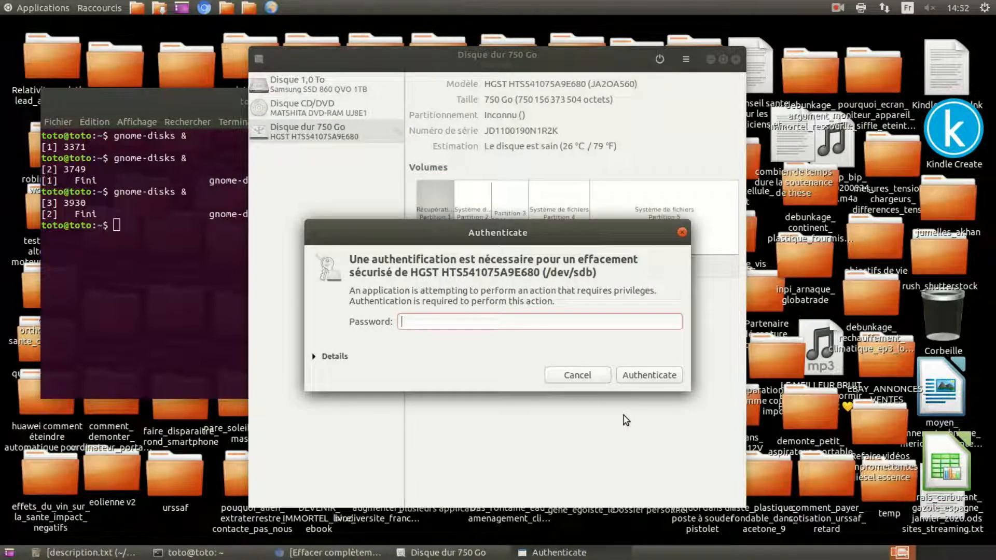
text(*********)
click(653, 381)
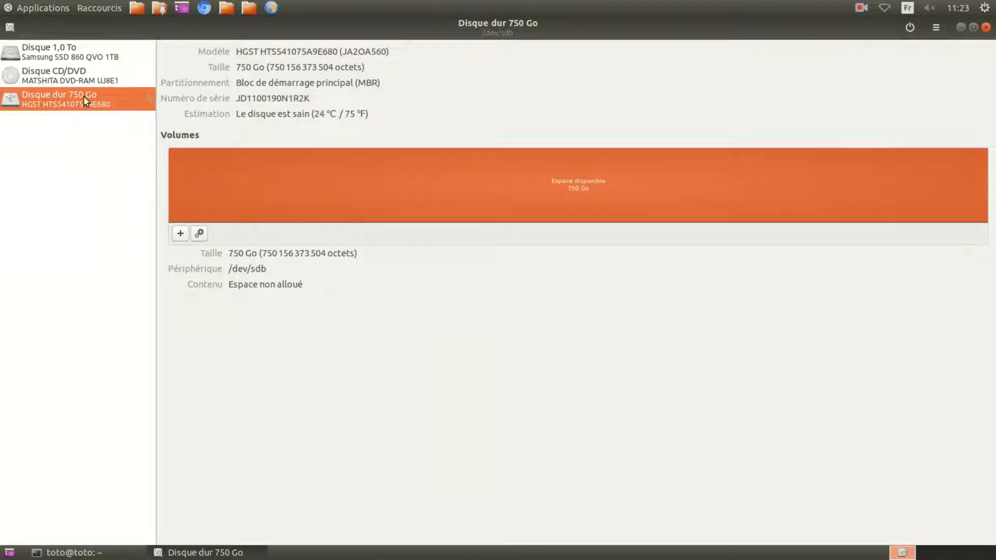
Create a 750 Go FAT partition named toto1 in the disk's unallocated space, leaving the erase option off
click(181, 233)
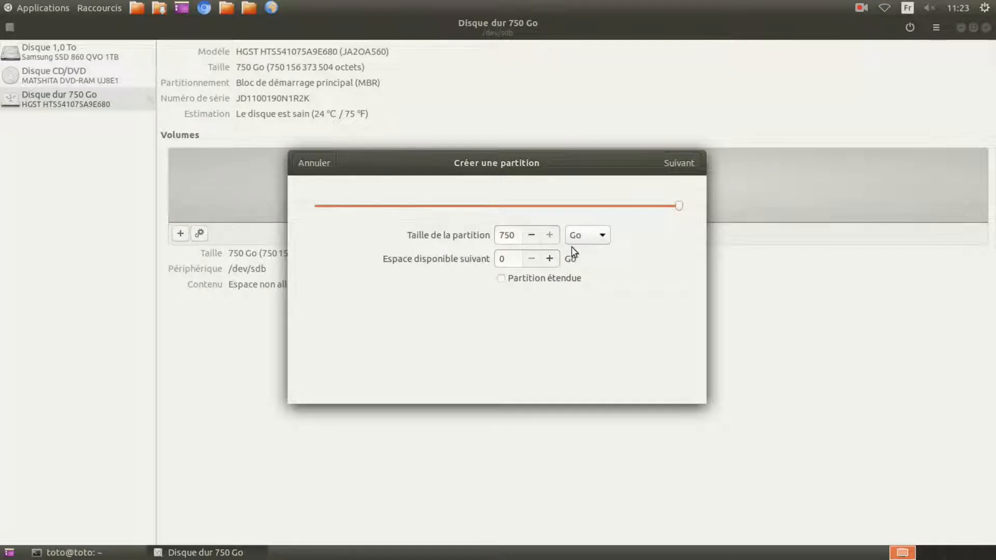
click(678, 163)
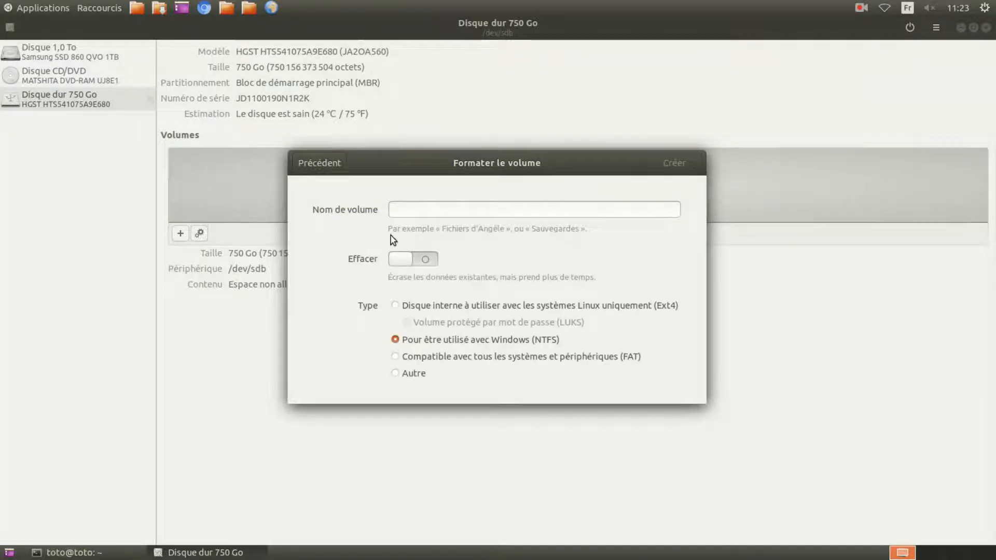
click(452, 207)
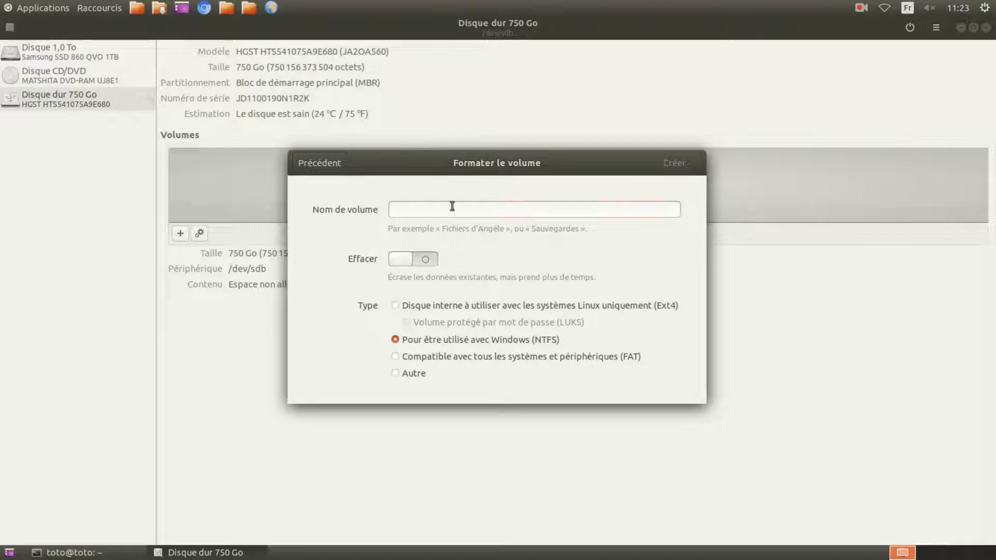
text(toto1)
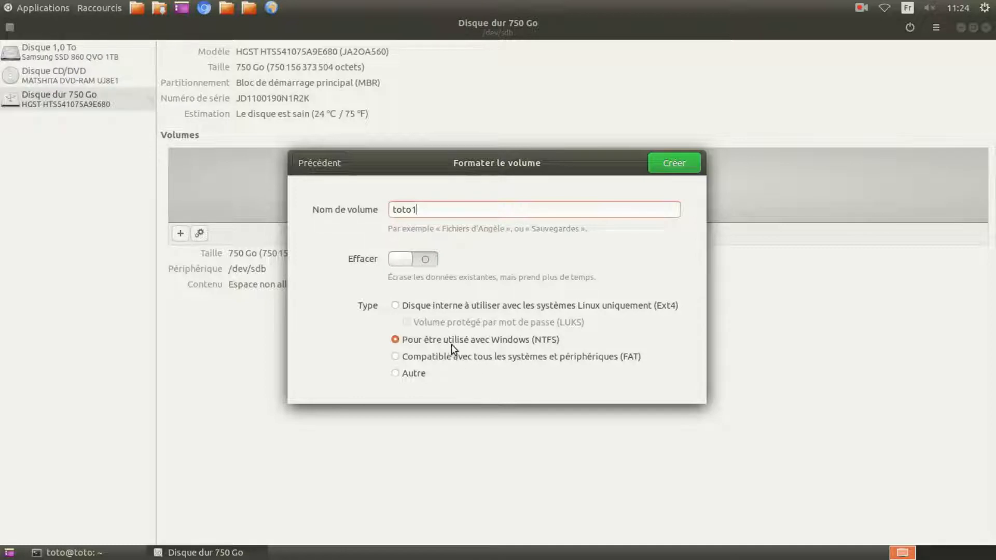
click(542, 360)
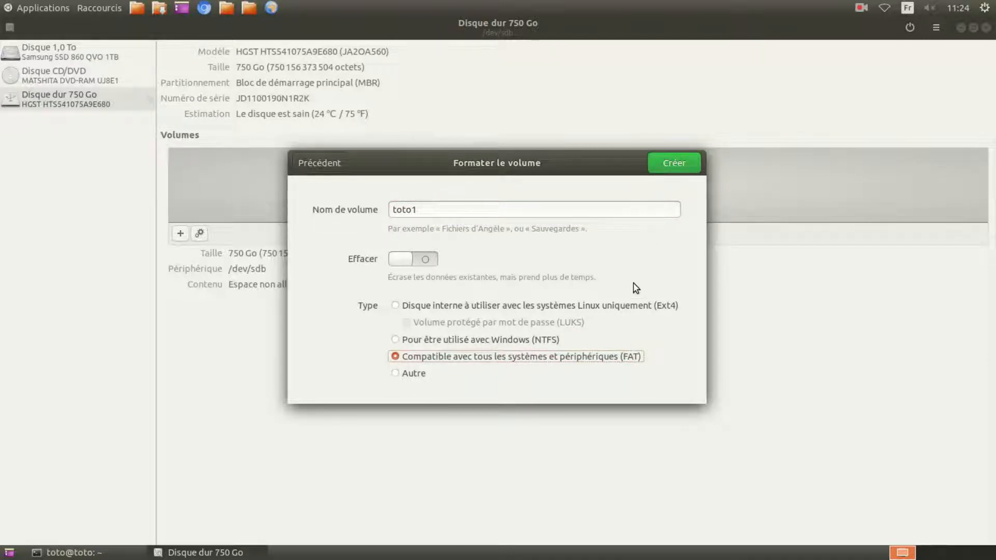
click(666, 165)
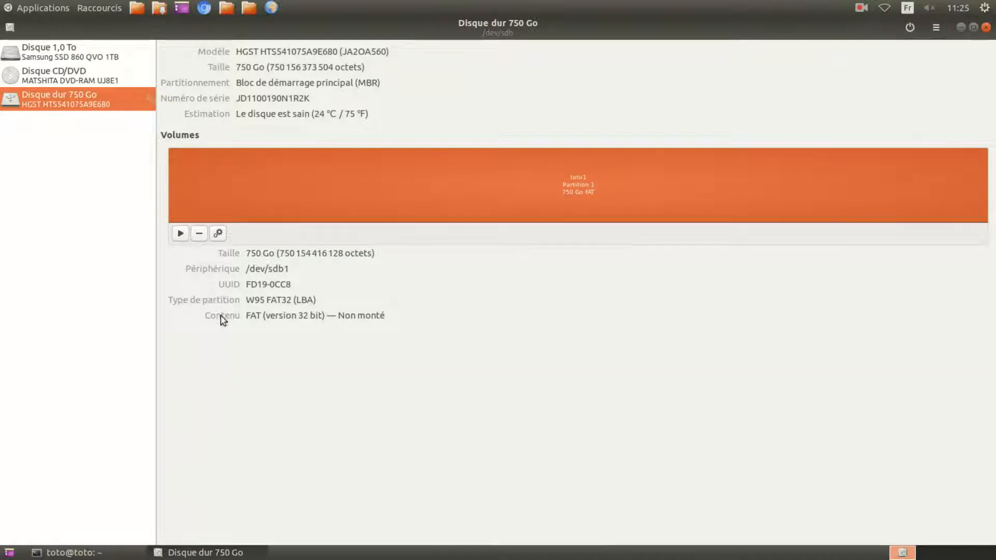
Mount the toto1 partition and show its contents in the file manager
click(180, 234)
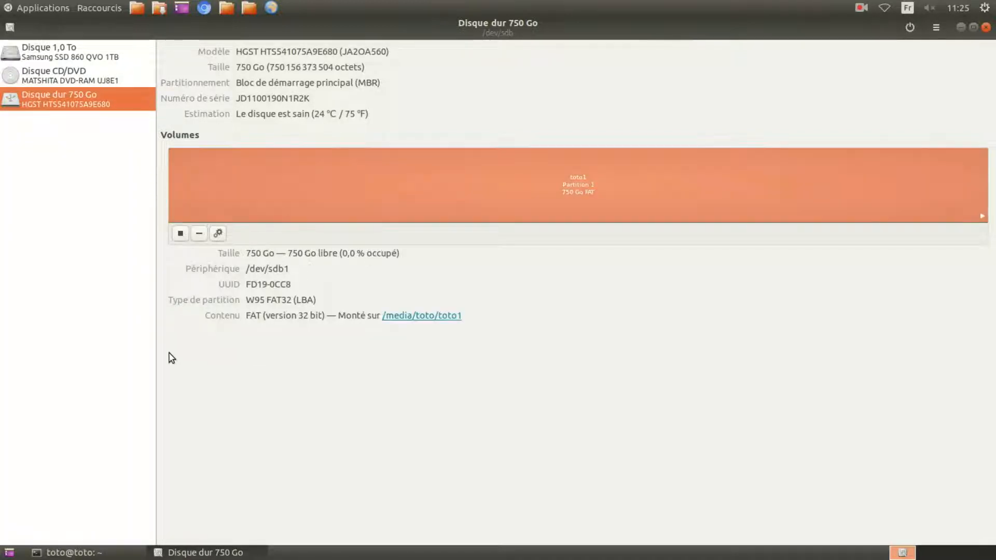
click(436, 316)
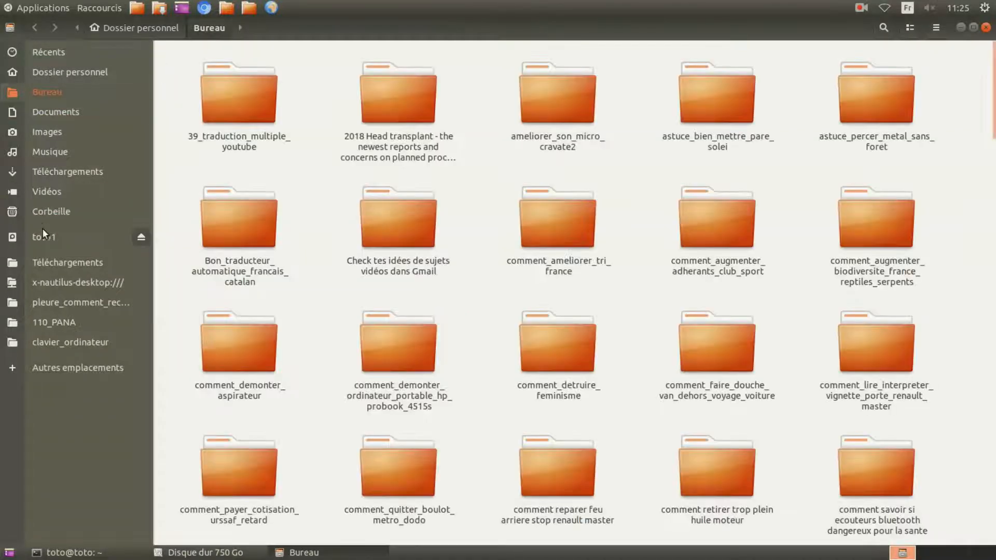
click(42, 243)
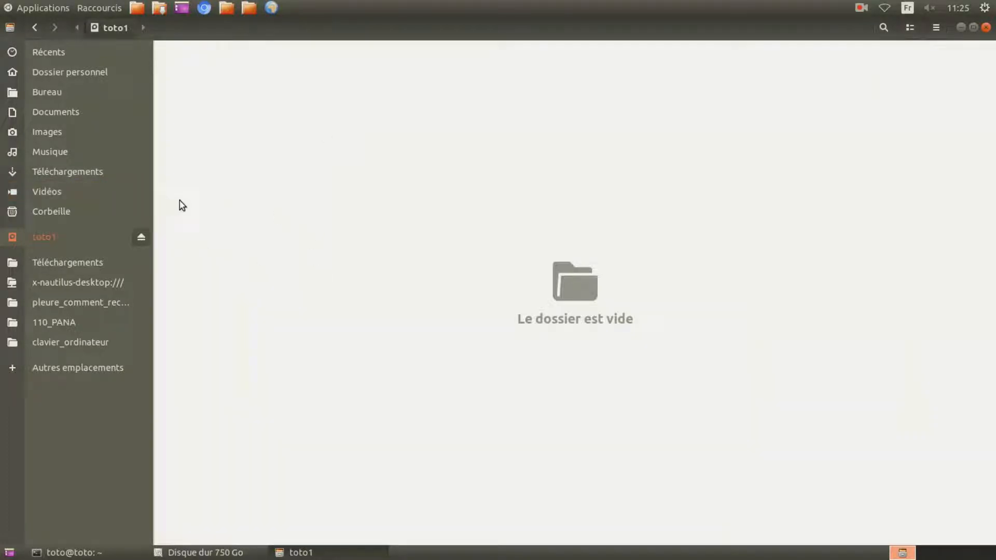
Copy VID_20200920_090832.mp4 from ~/Bureau/douche_solaire_decathlon_probleme_fuite into toto1 with cp in a terminal opened there, then close the terminal
right_click(329, 166)
click(374, 237)
text(cp)
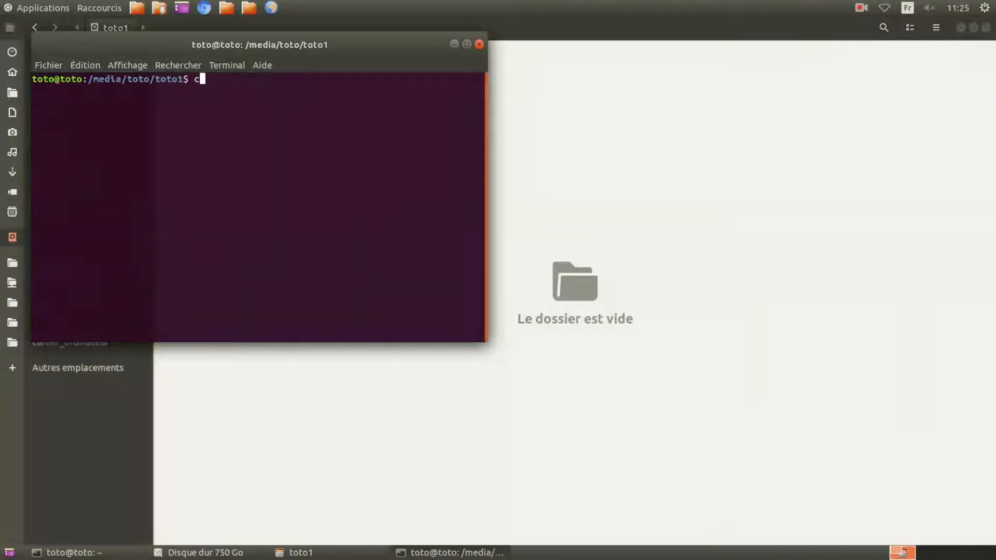
text( ~/c)
key(BackSpace)
text(B)
key(Tab)
text(pou)
key(BackSpace)
key(BackSpace)
key(BackSpace)
text(d)
key(Tab)
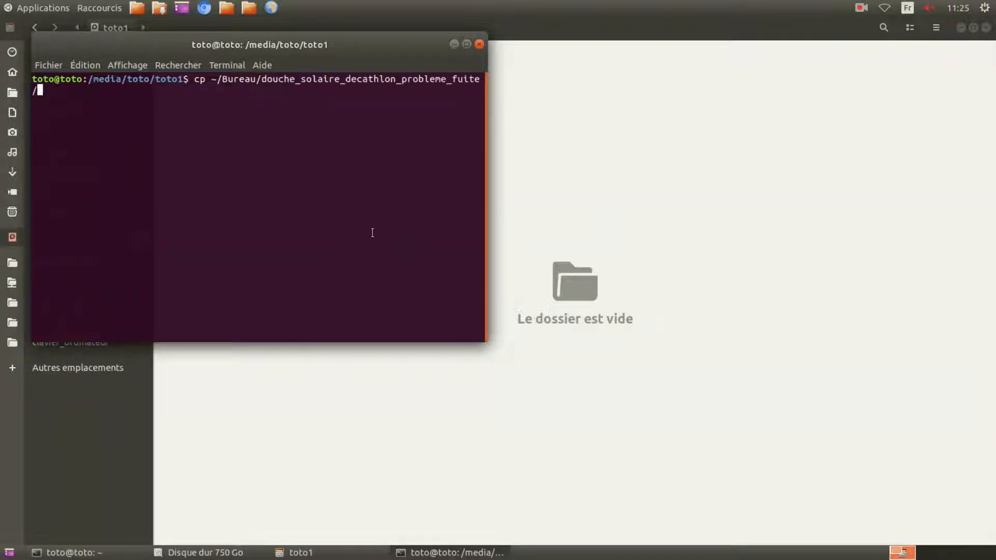
text(VI)
key(Tab)
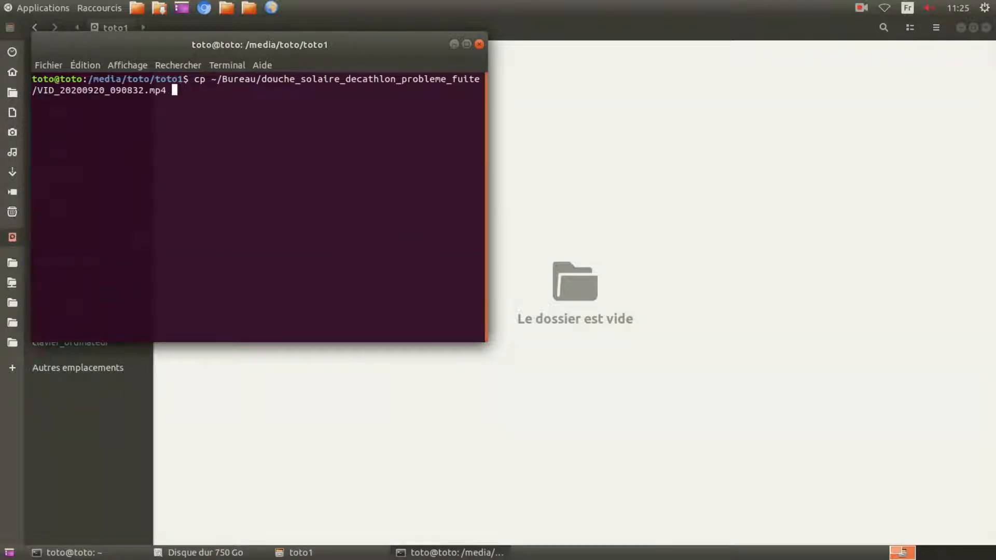
text(.)
key(Return)
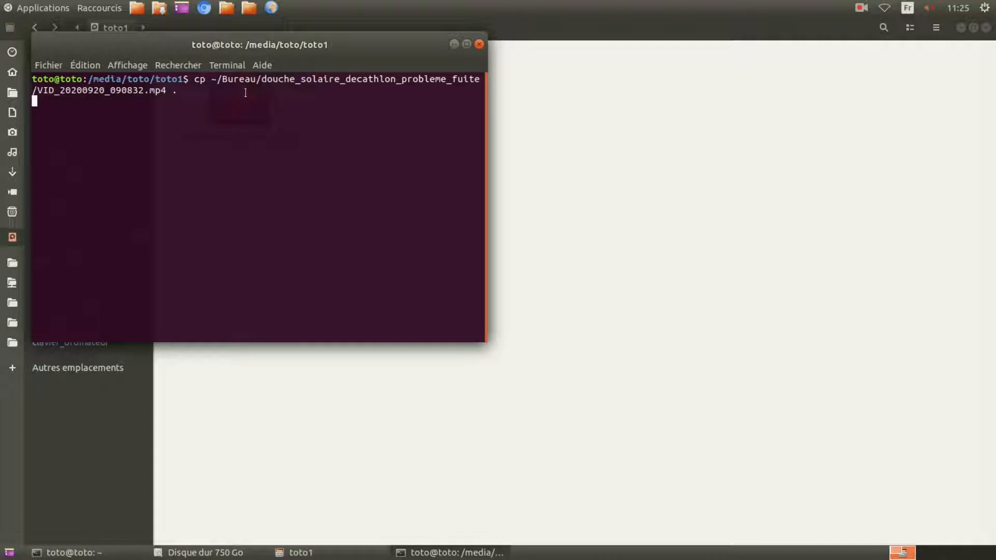
key(ctrl+d)
Play the copied video VID_20200920_090832.mp4 from the toto1 volume
click(245, 115)
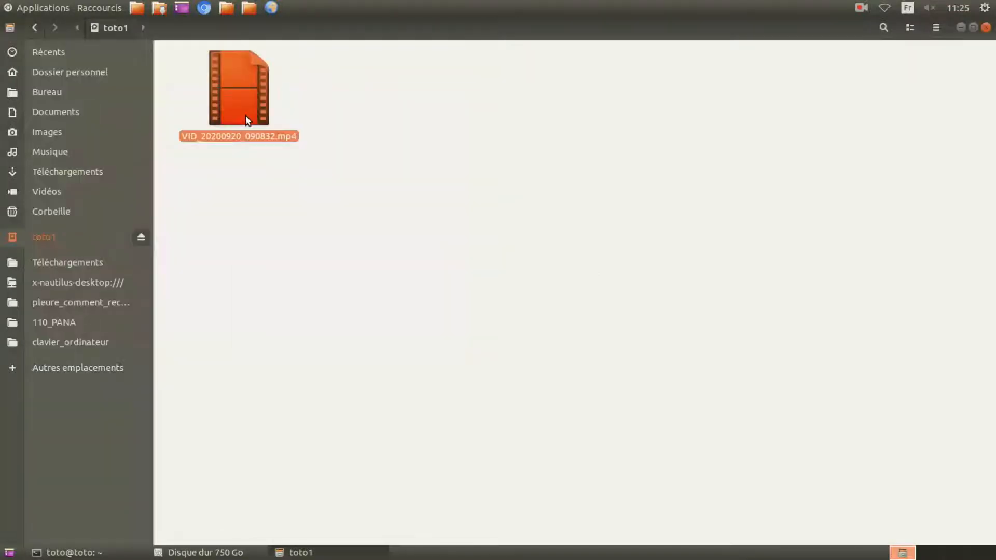
double_click(245, 115)
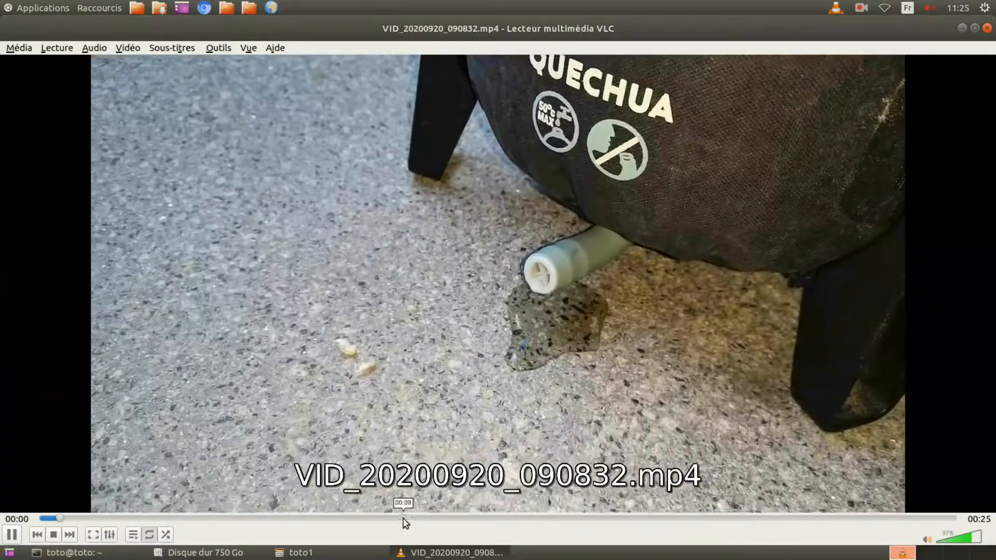
Check playback of the copied video at several points up to near its end, then quit the player
click(403, 518)
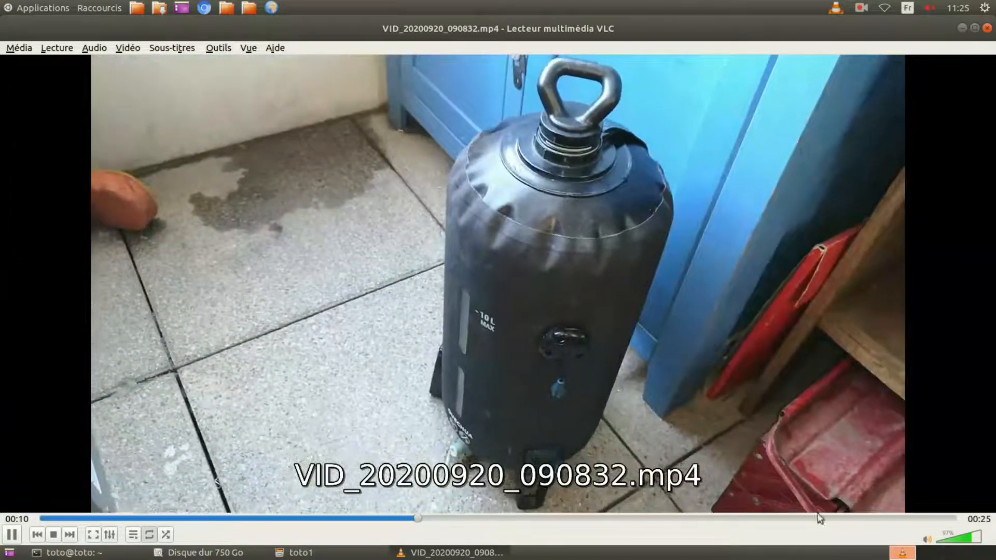
click(868, 519)
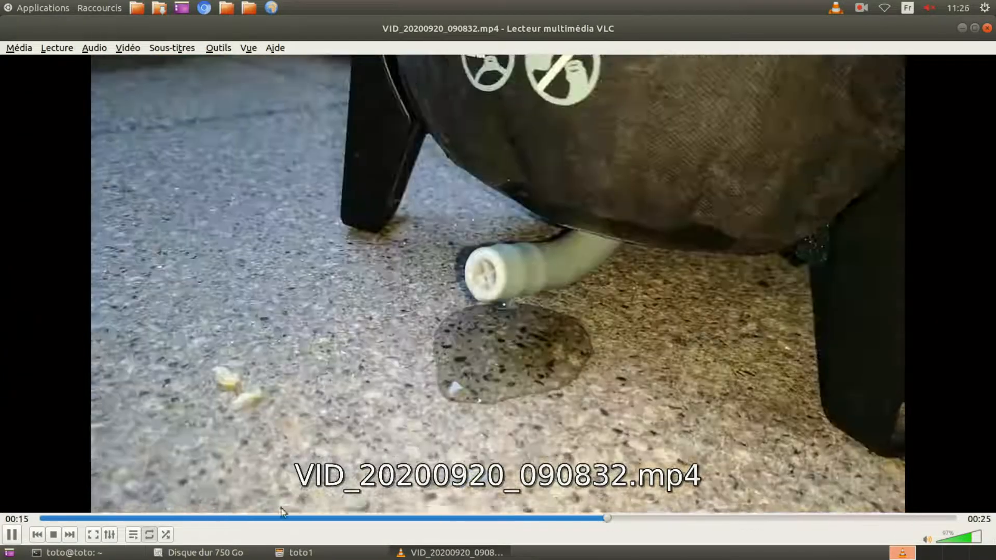
key(ctrl+q)
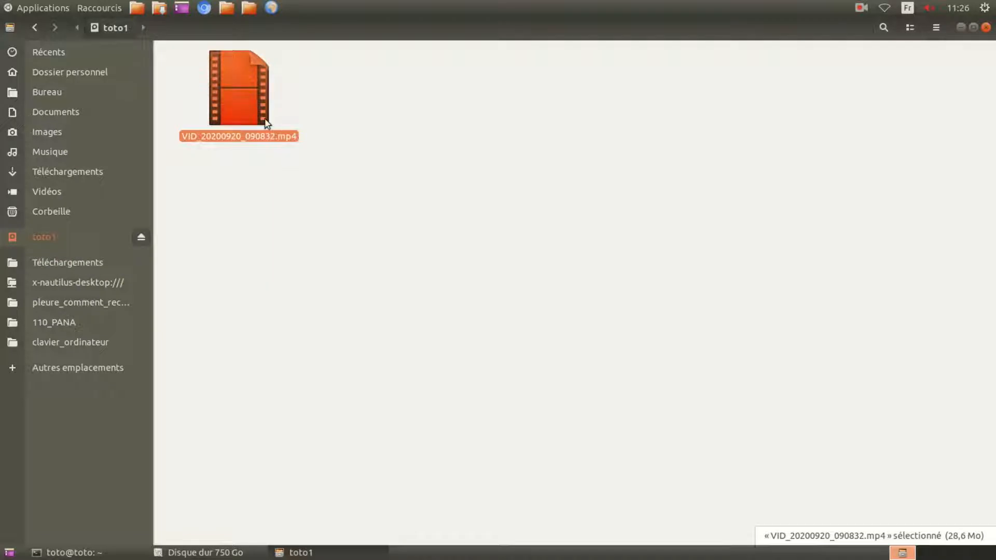
Delete VID_20200920_090832.mp4 from the toto1 volume and eject the volume
key(Delete)
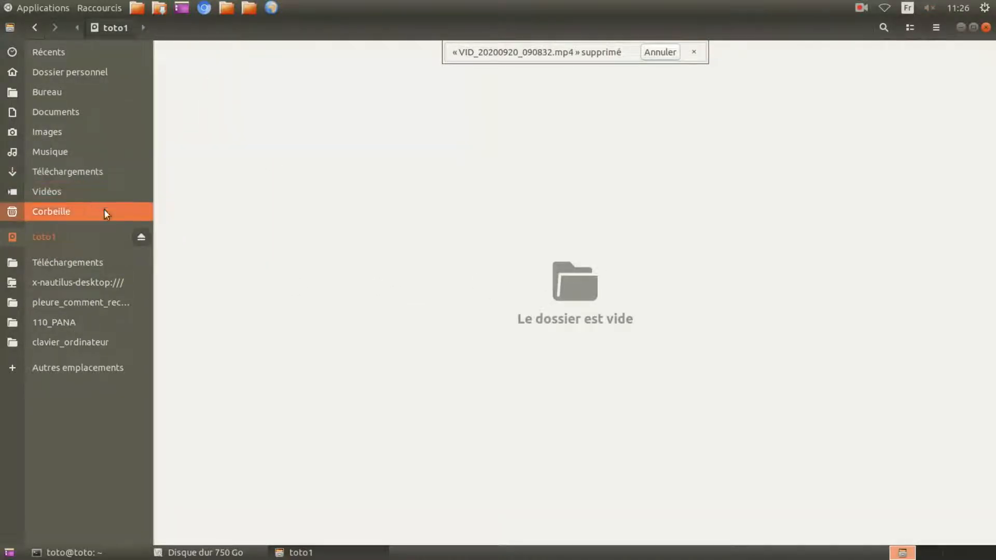
click(141, 236)
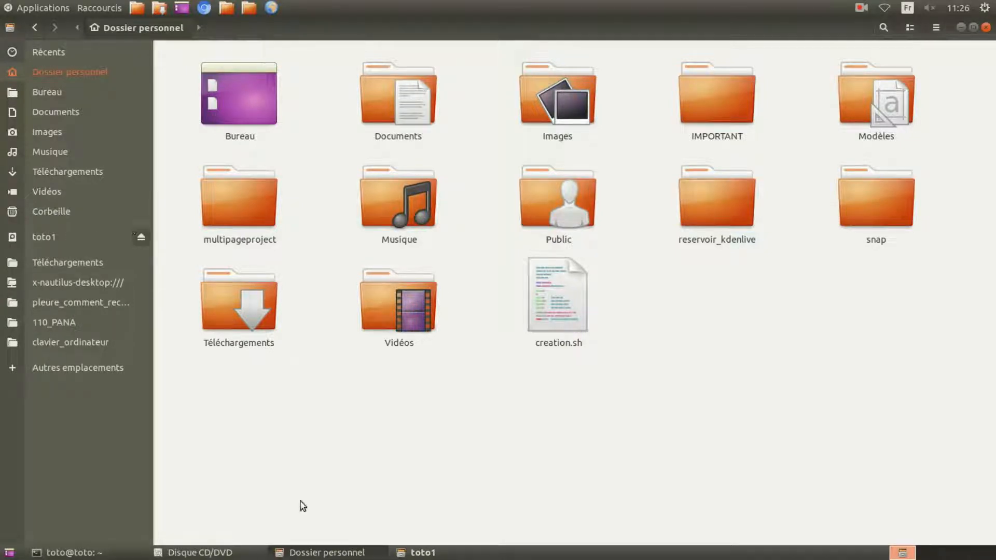
click(422, 552)
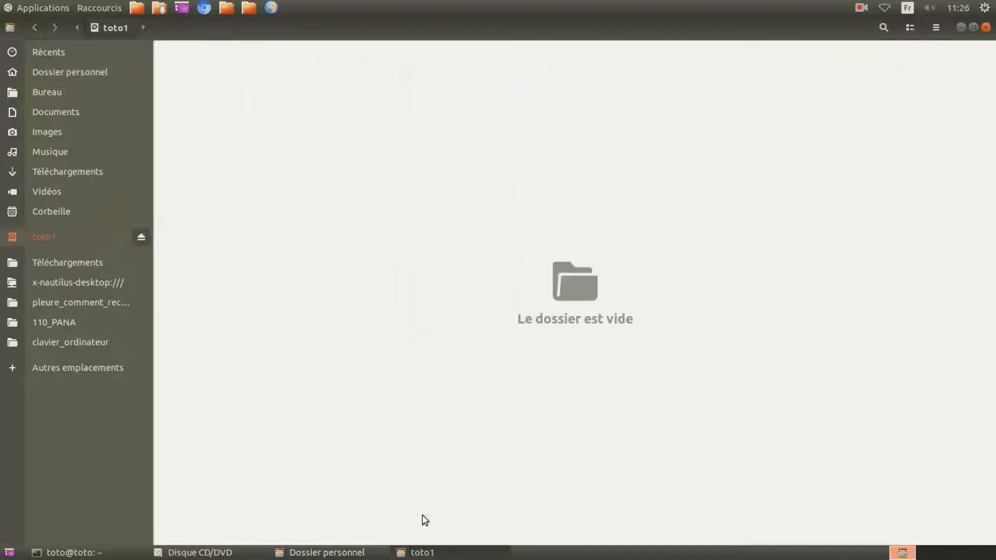
click(140, 236)
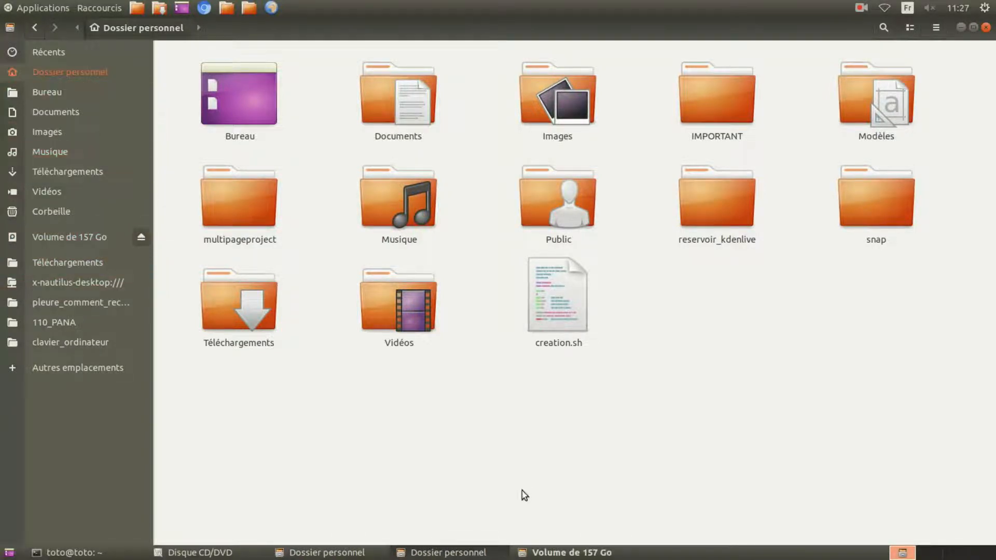
Close the leftover file manager windows and select the 160 Go hard disk in the disk utility
click(986, 29)
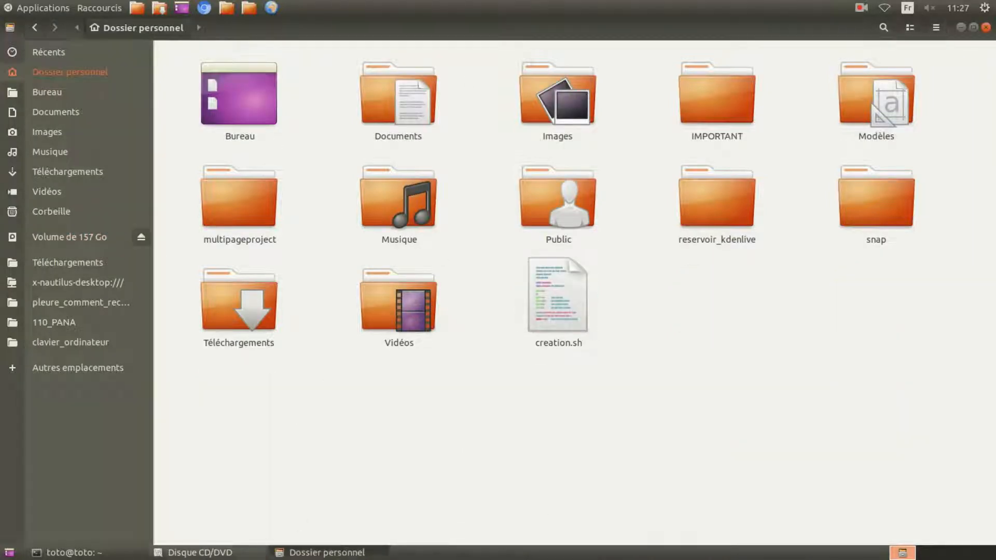
click(223, 552)
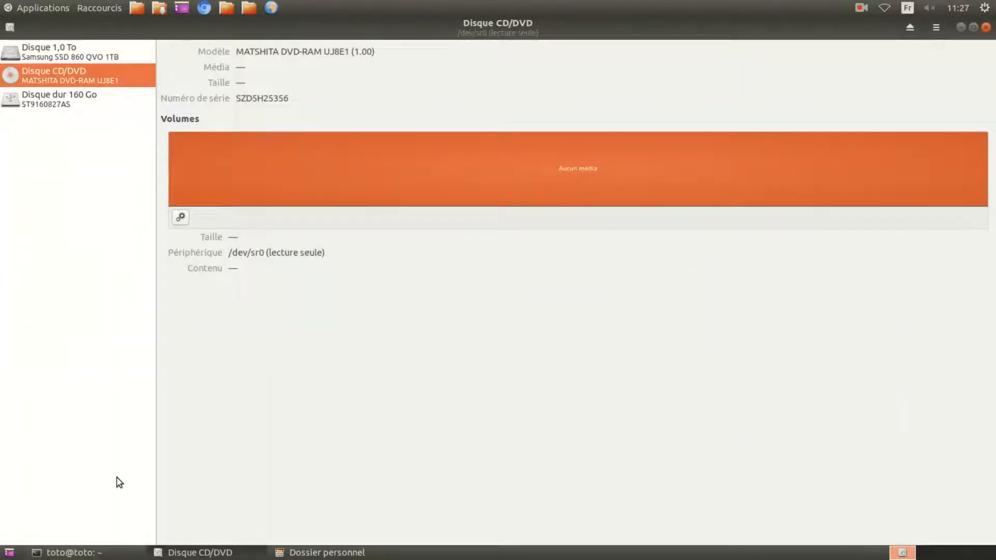
click(80, 104)
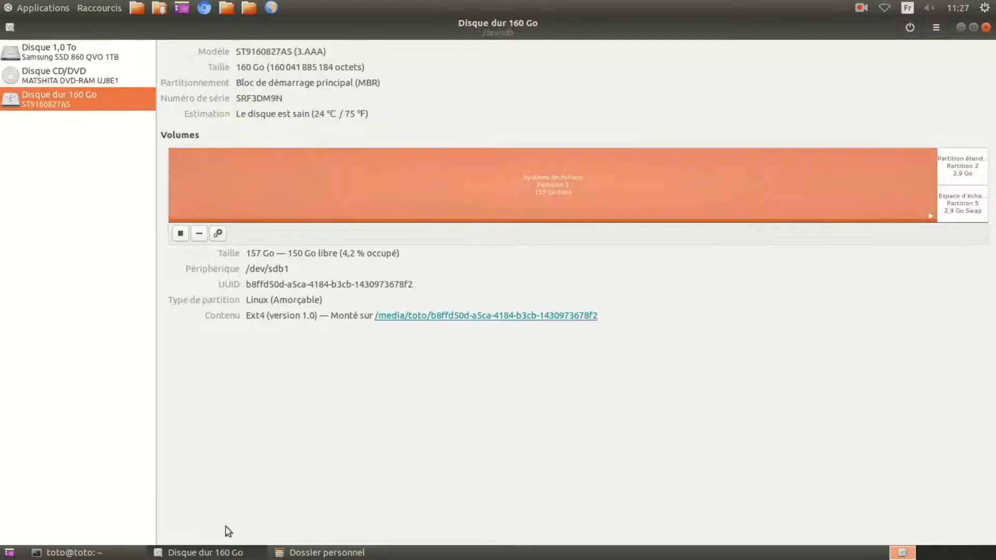
click(333, 550)
key(alt+F4)
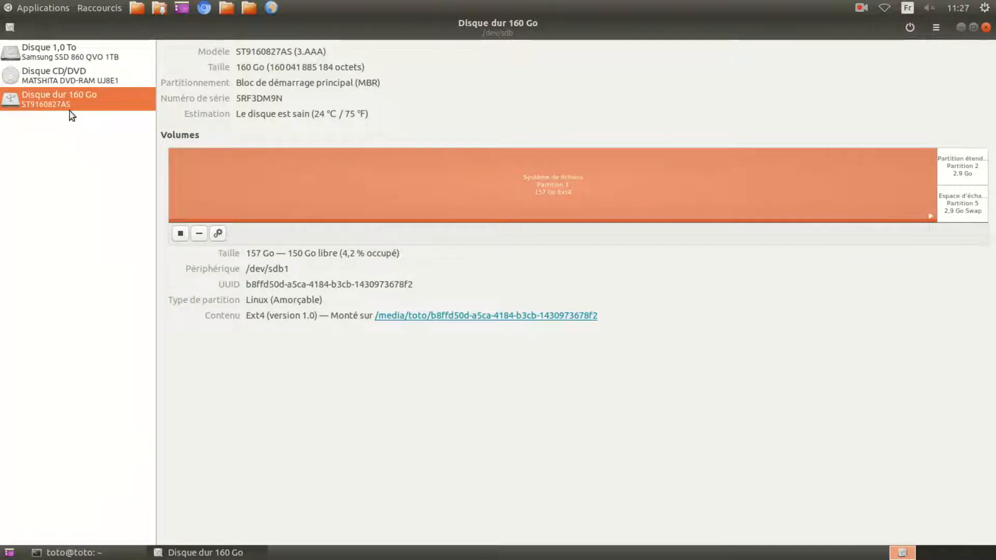
click(81, 77)
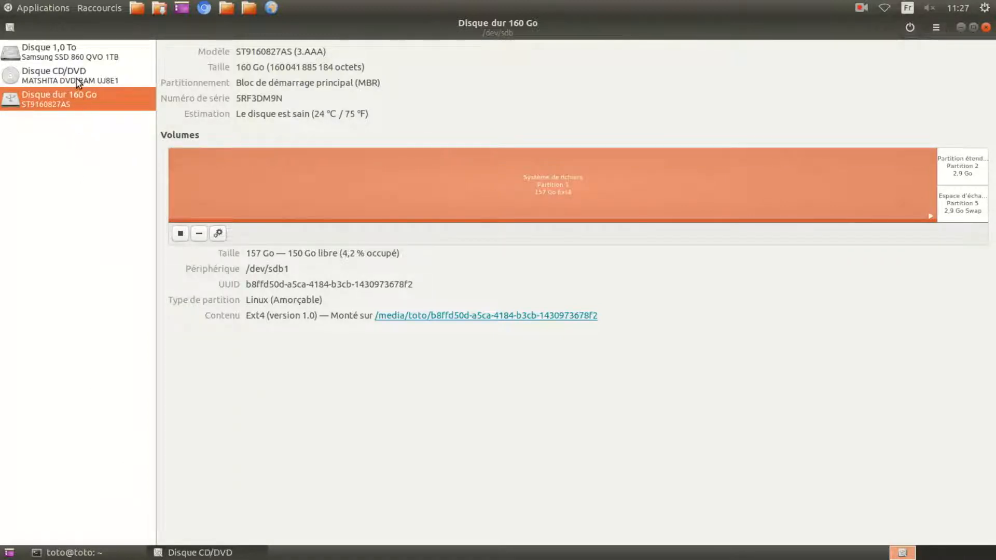
click(81, 59)
click(85, 103)
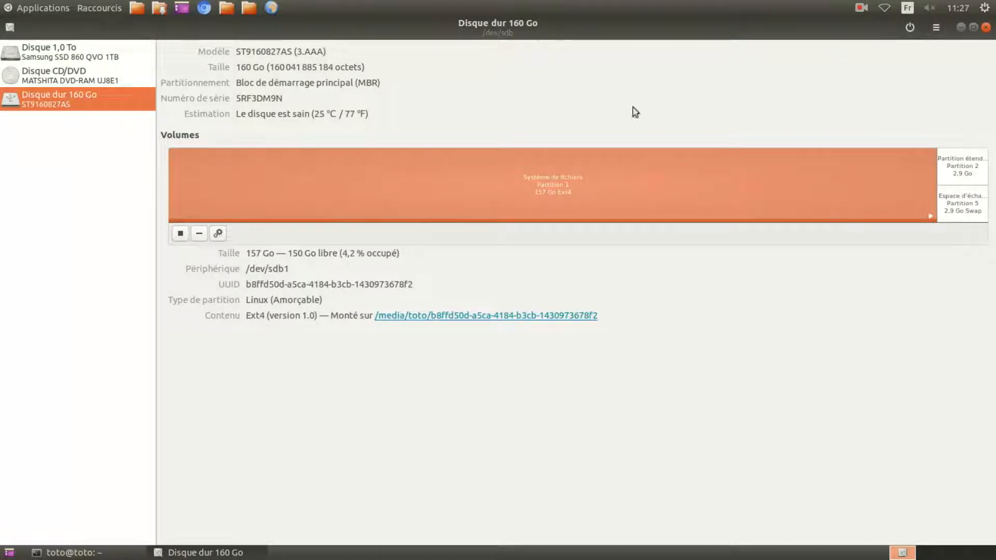
Format the 160 Go disk, overwriting existing data with zeros (slow) and using MBR / DOS partitioning
click(935, 28)
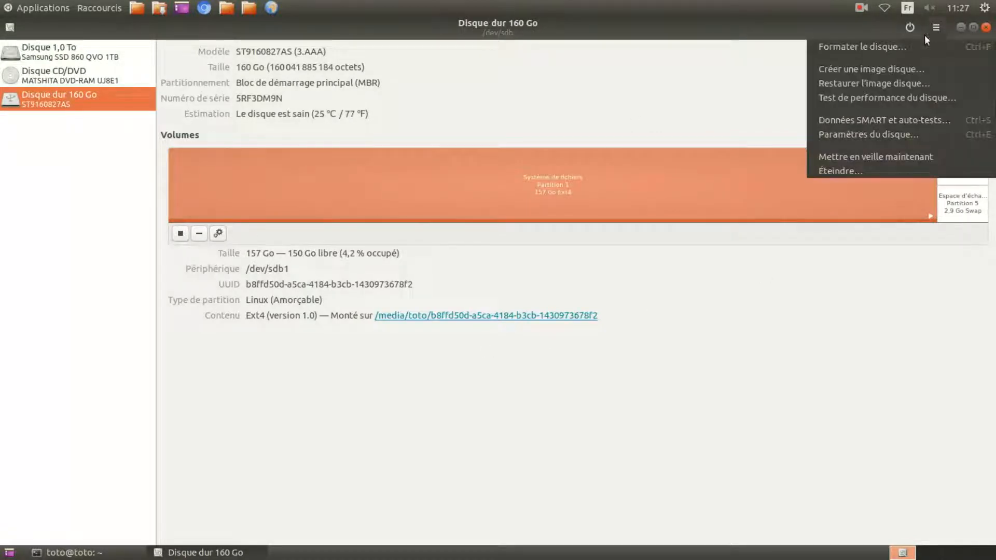
click(913, 47)
click(466, 282)
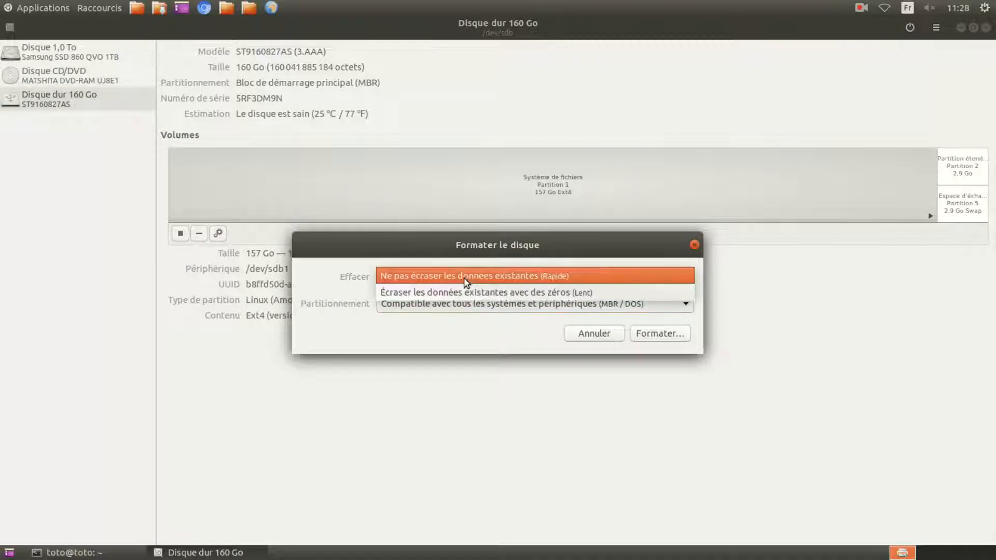
click(502, 294)
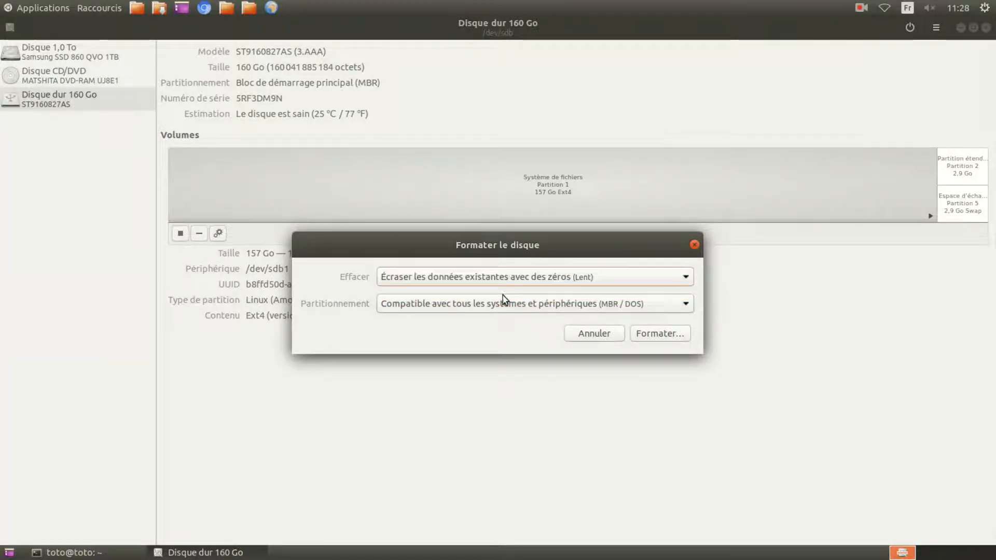
click(434, 311)
click(433, 306)
click(437, 282)
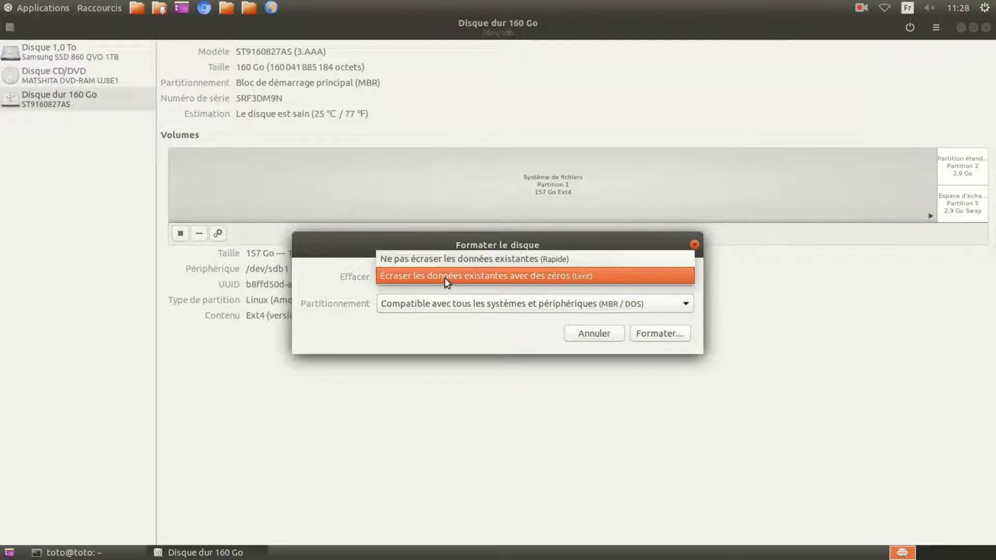
click(443, 278)
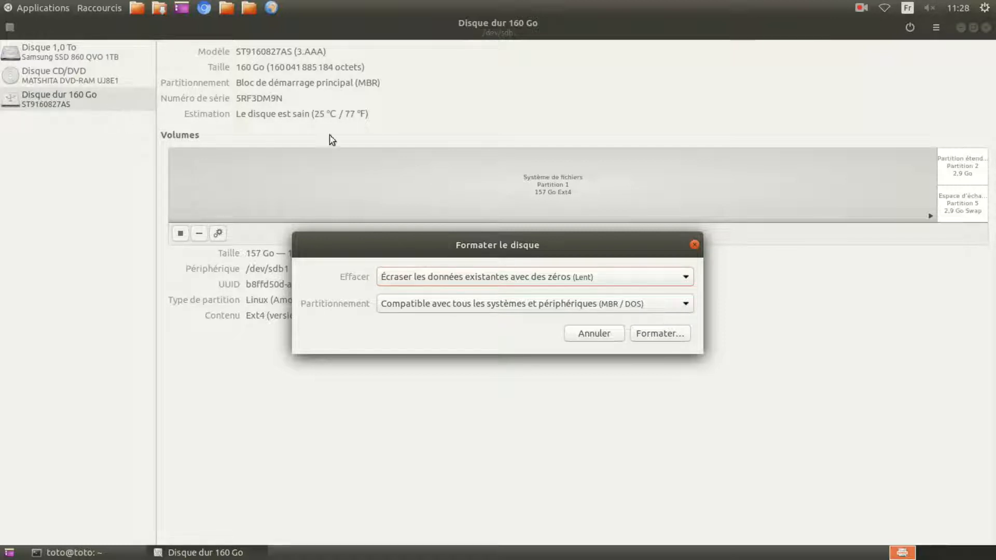
click(659, 334)
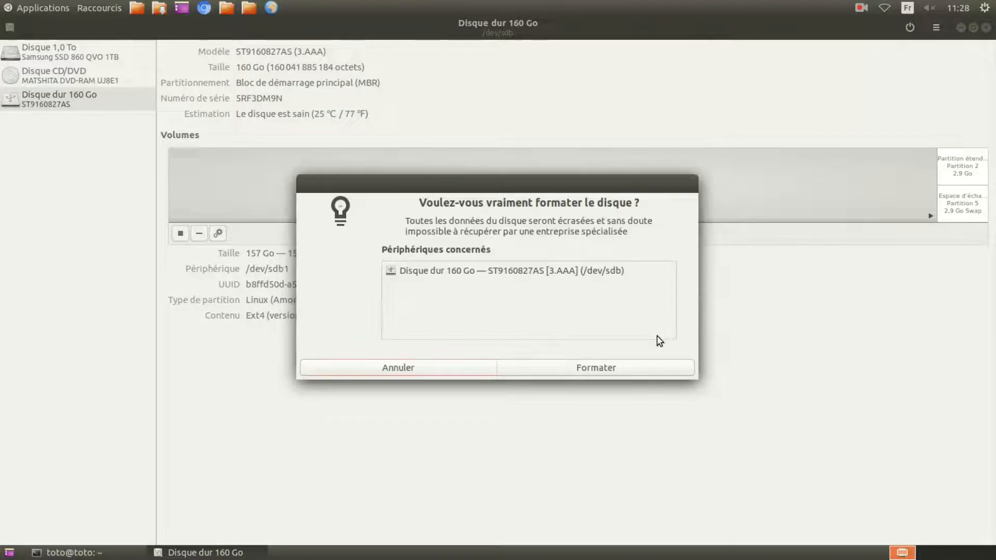
click(579, 367)
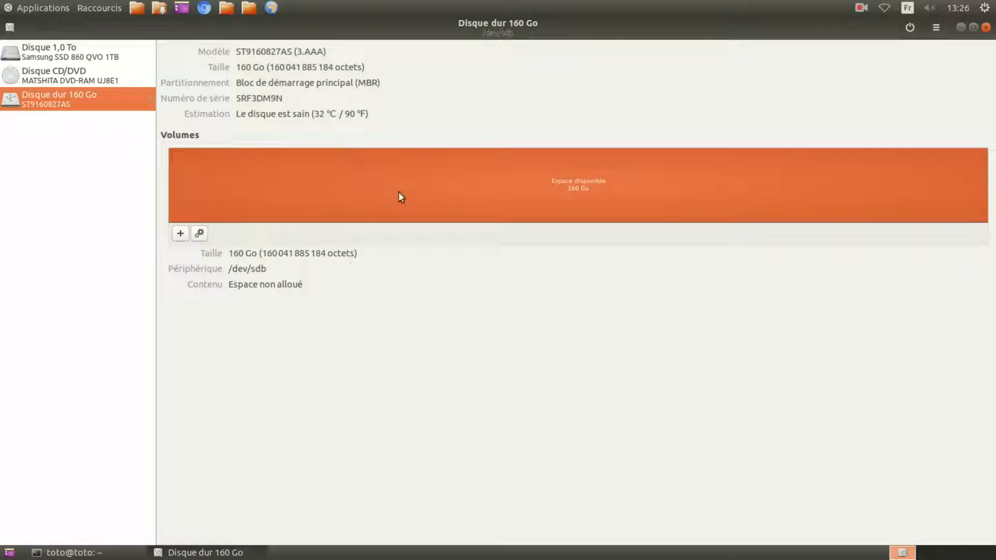
Create a 160 Go FAT partition named toto2 in the disk's unallocated space, leaving the erase option off
click(182, 235)
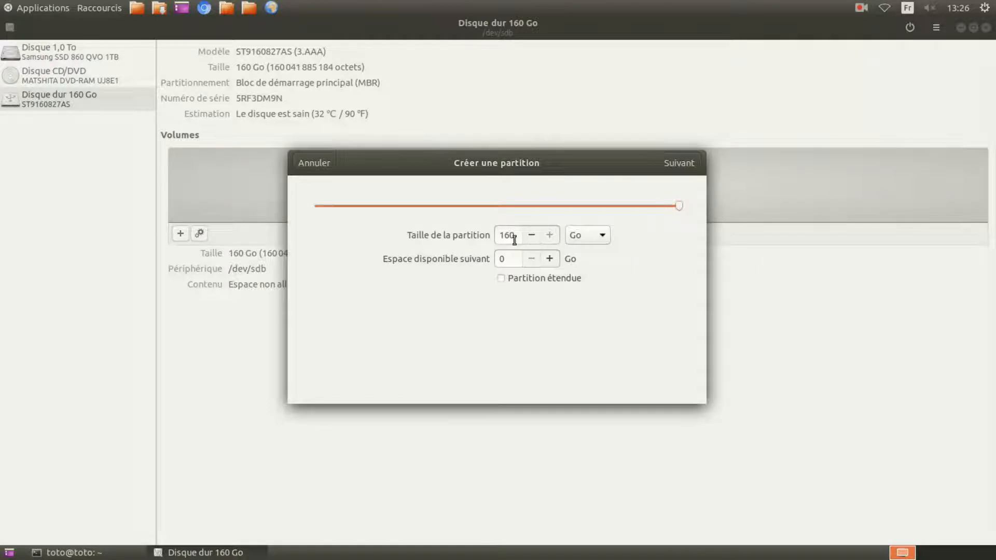
drag(643, 207, 715, 213)
click(683, 164)
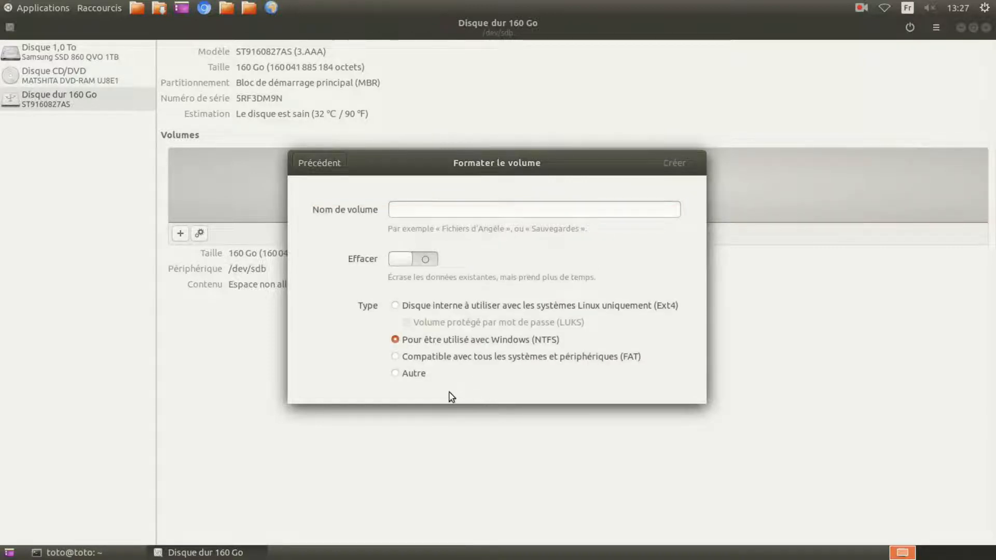
click(425, 208)
text(t)
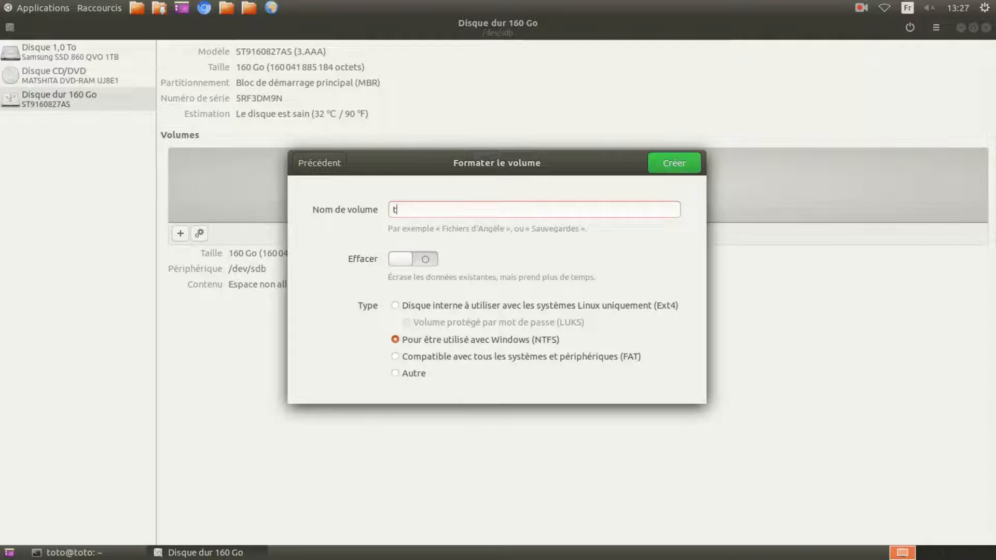
text(oto2)
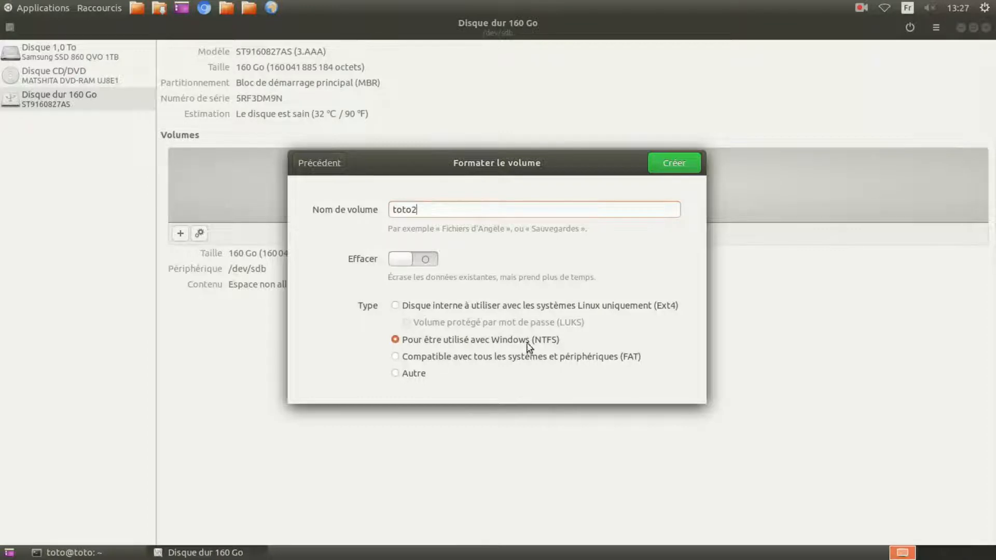
click(581, 360)
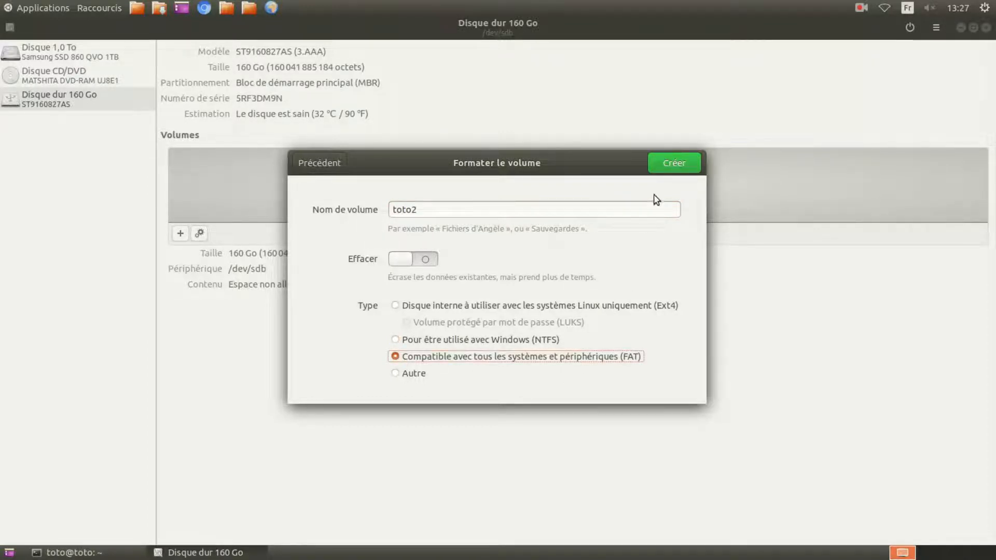
click(666, 161)
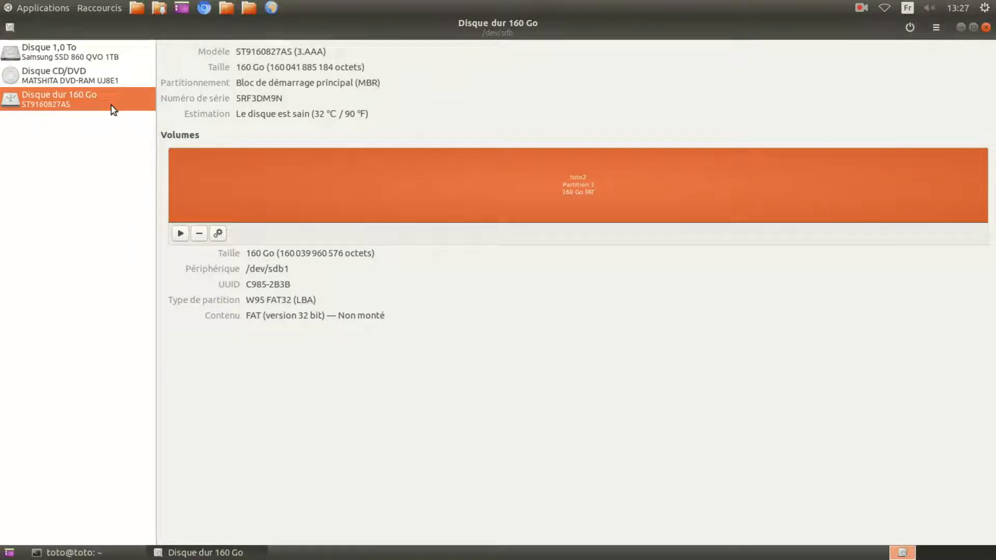
Close the disk utility and the terminal window it was launched from
click(986, 28)
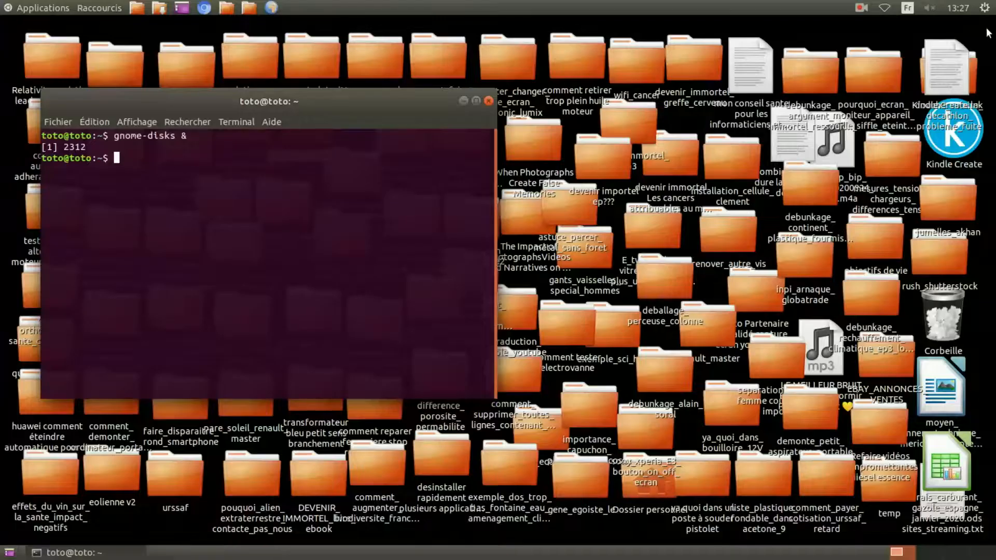
click(489, 101)
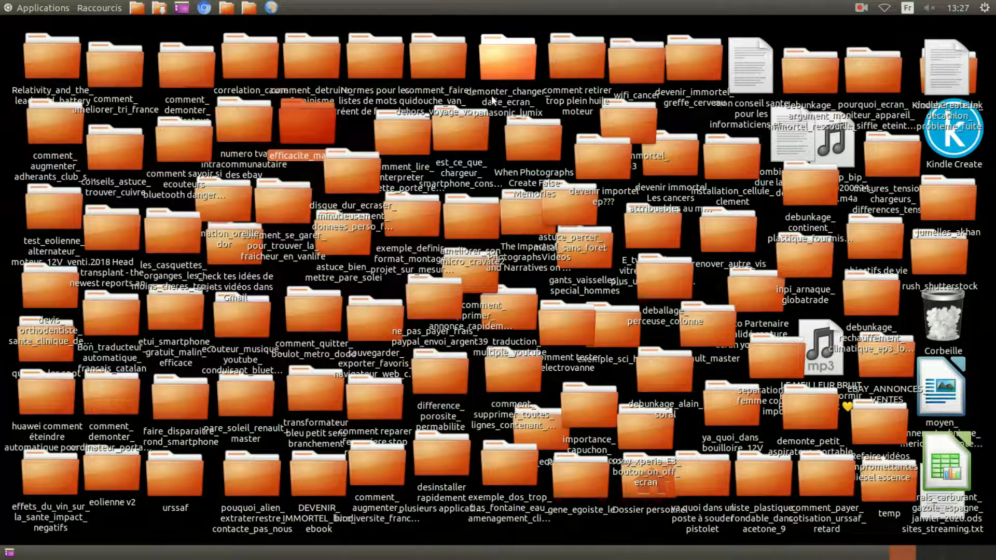